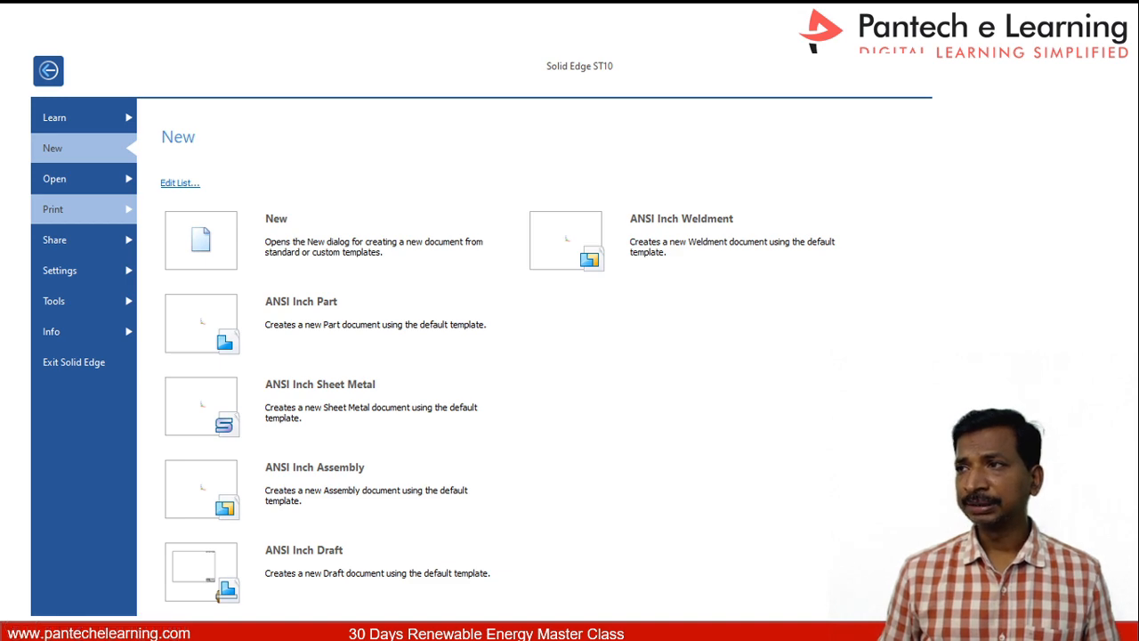
- Switch to Chrome, open google.com and search for "pantech renewable energy trainer kit"
left_click_drag(1137, 48, 722, 47)
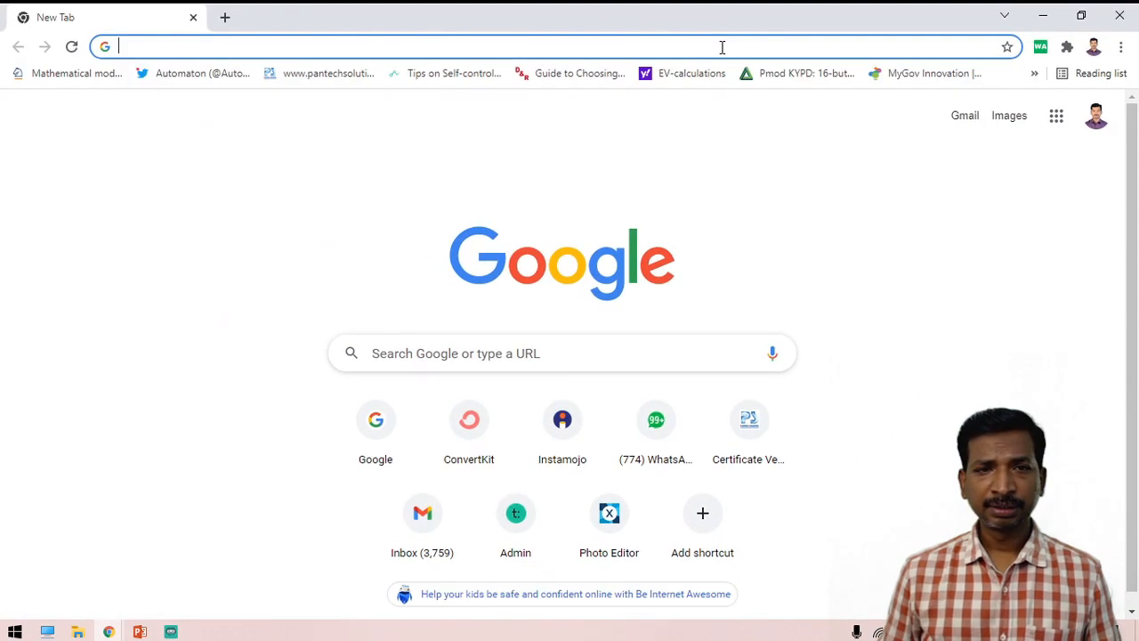
type("google.com")
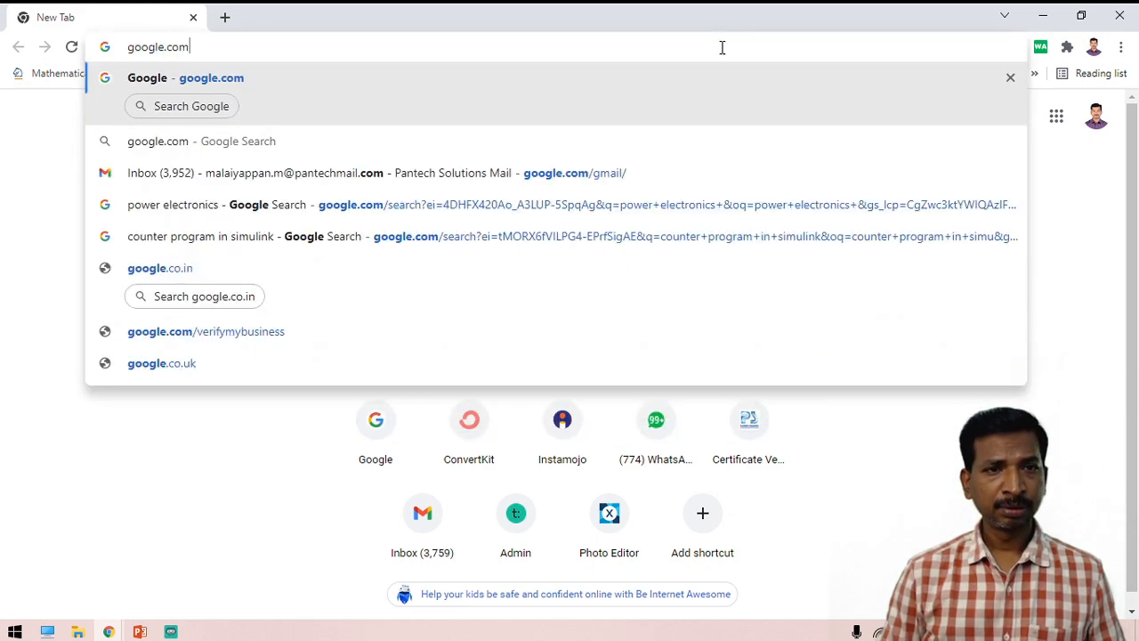
key("Return")
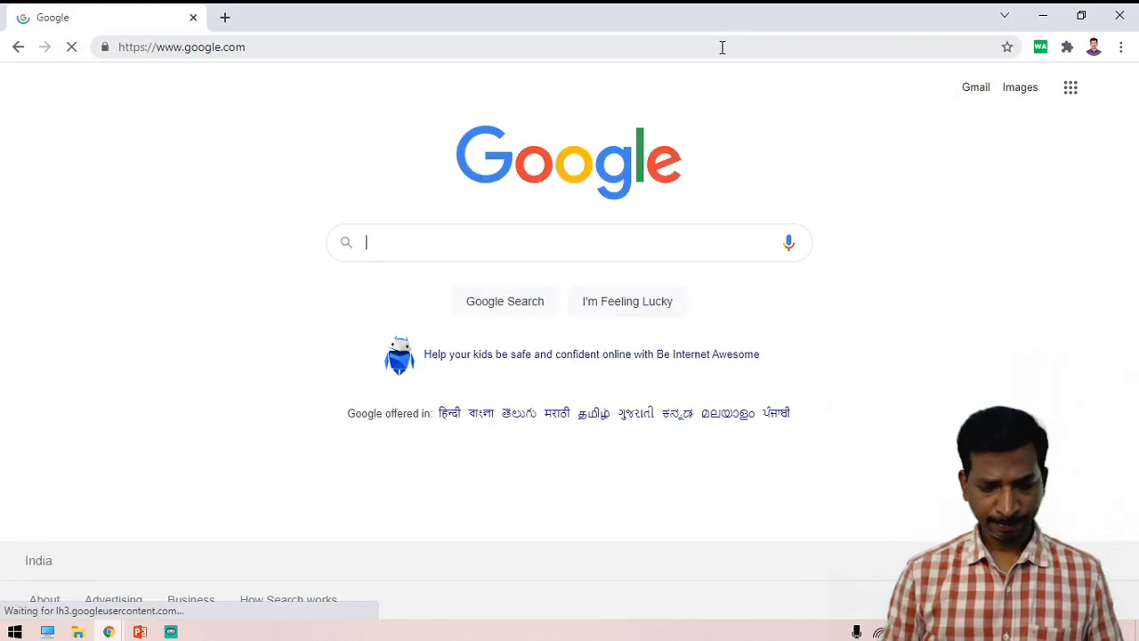
type("pantech r")
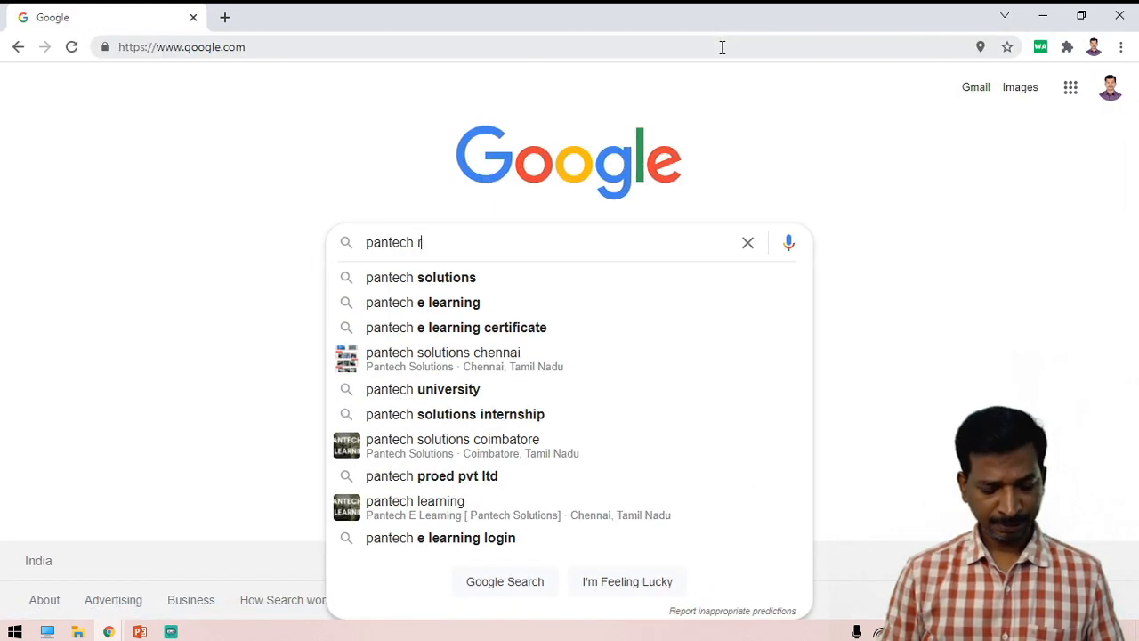
type("enewable en")
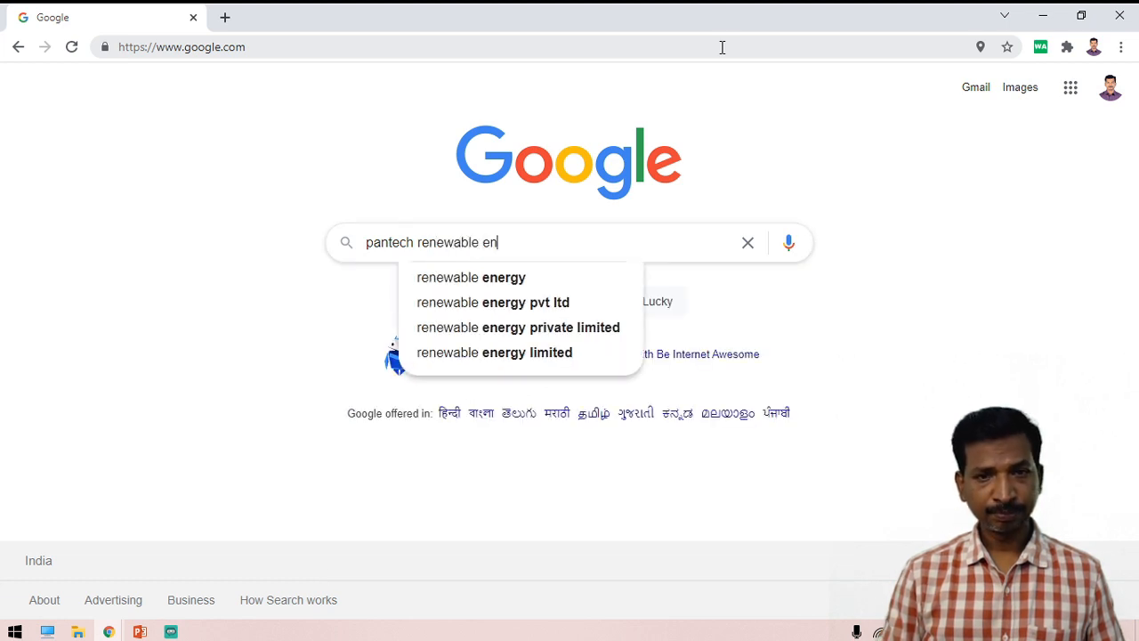
type("ergy t")
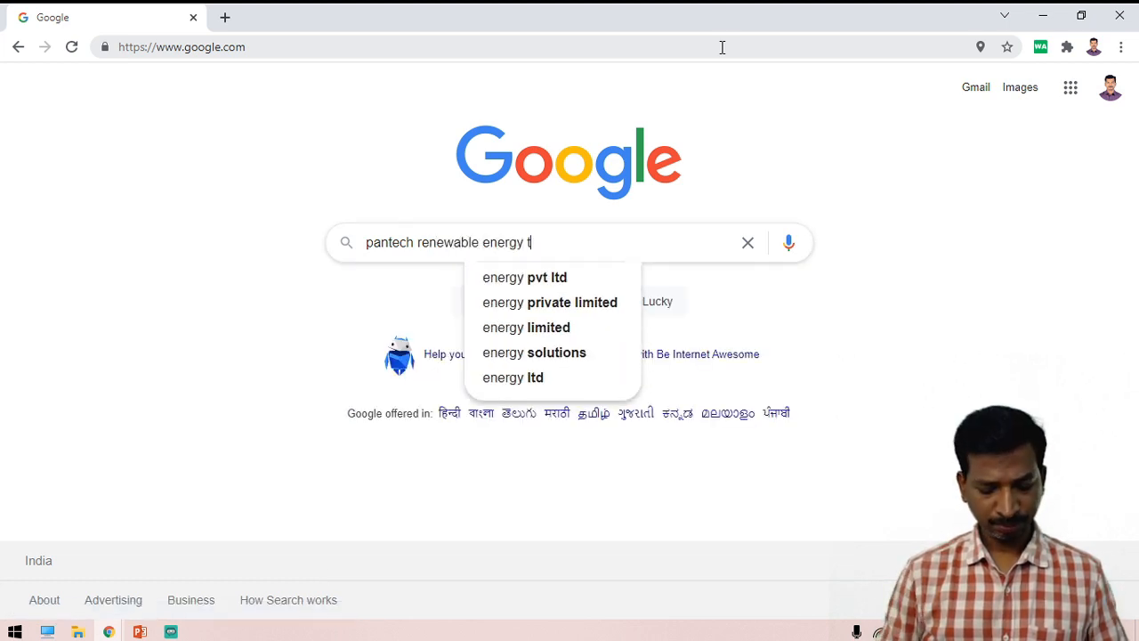
type("rainer kit")
key("Return")
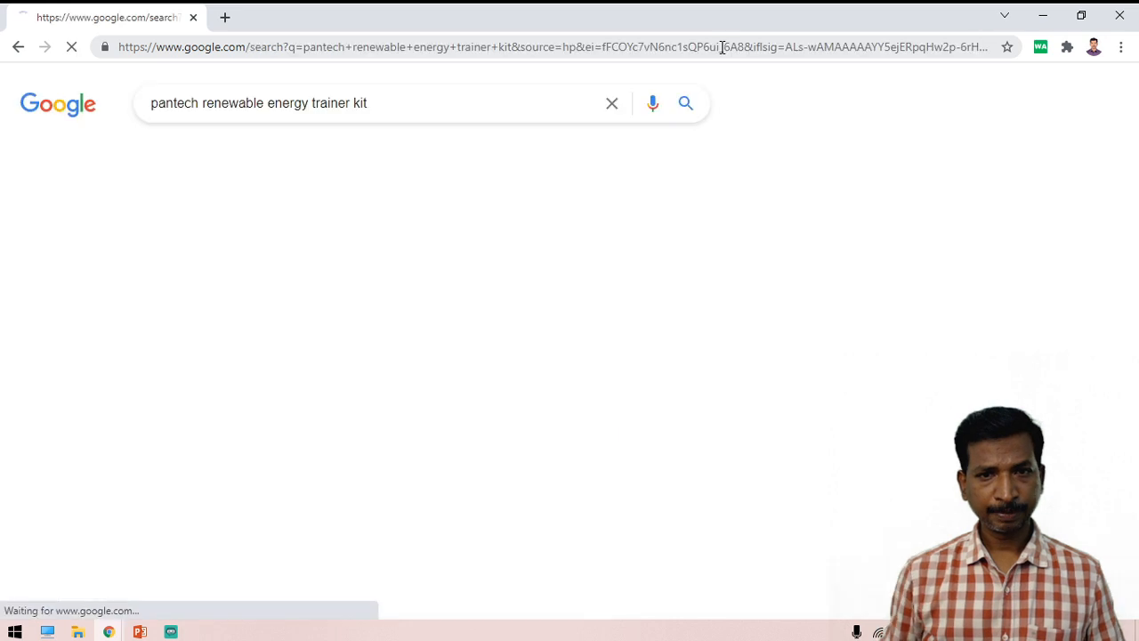
- Open the Hybrid Solar and Wind Energy Trainer kit product page and enlarge its product picture
left_click(346, 250)
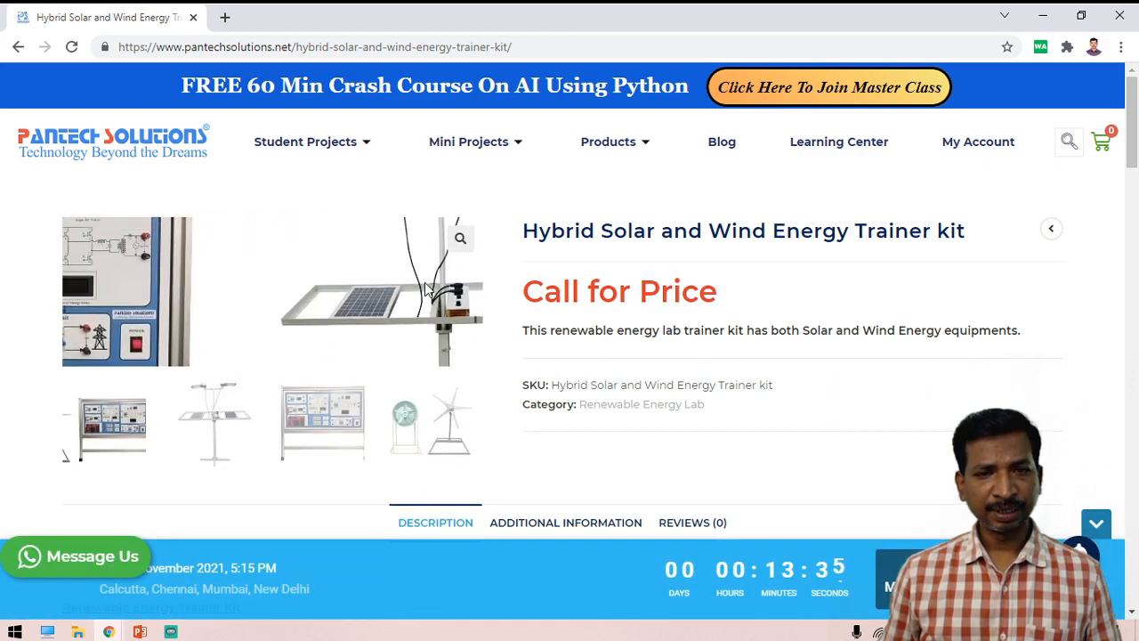
left_click(459, 242)
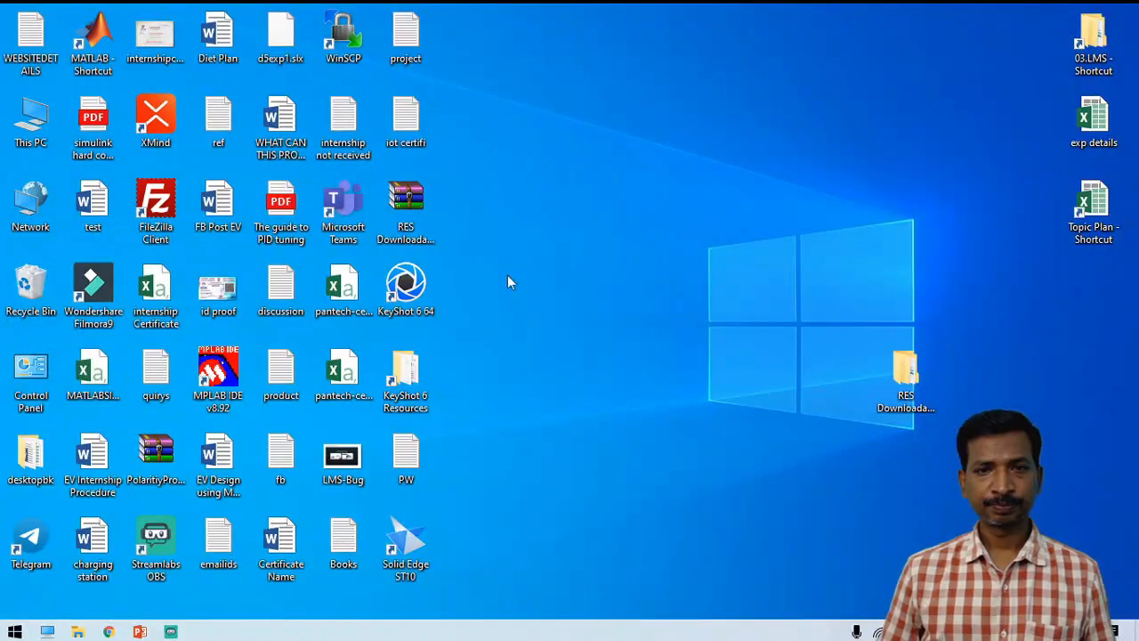
- Start Solid Edge ST10 and create a new part document from the ISO Metric template iso metric part.par
double_click(405, 549)
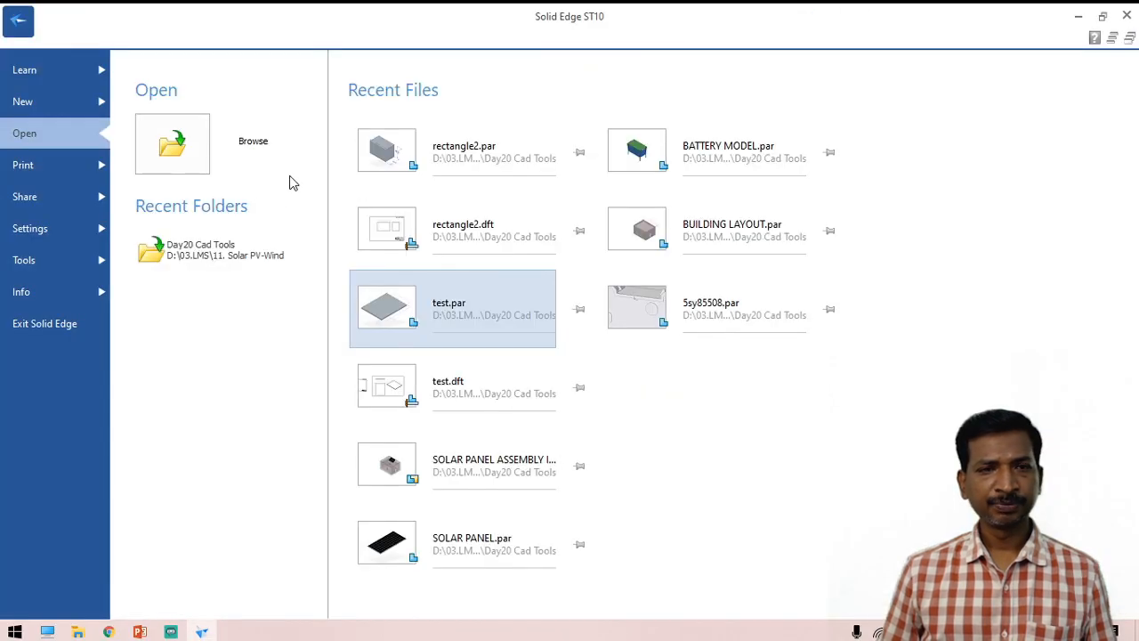
left_click(25, 103)
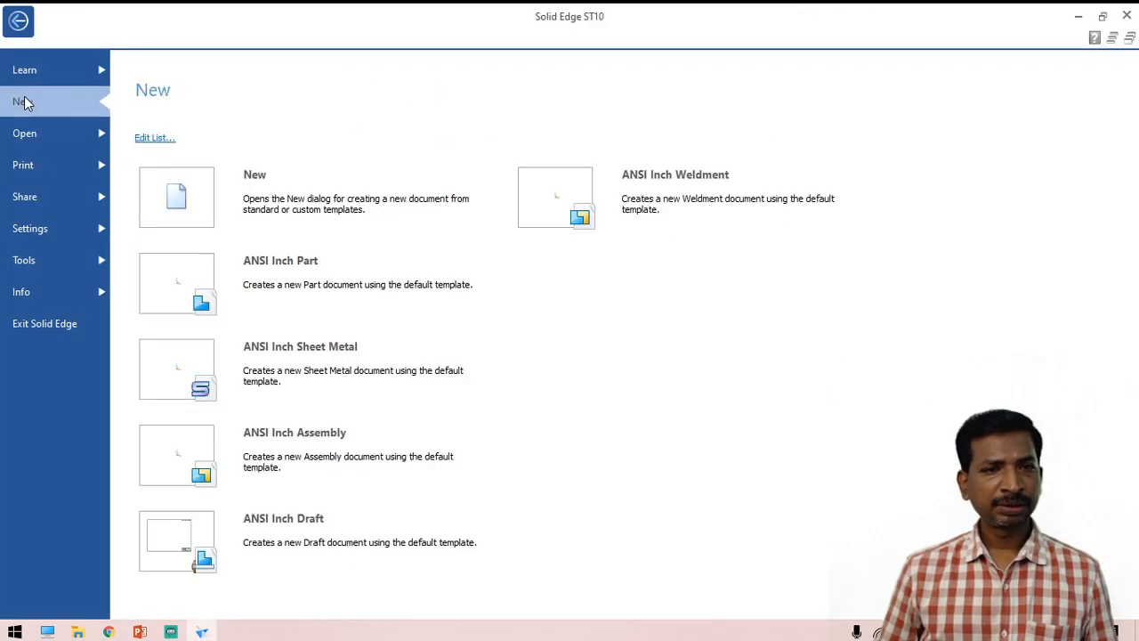
left_click(194, 202)
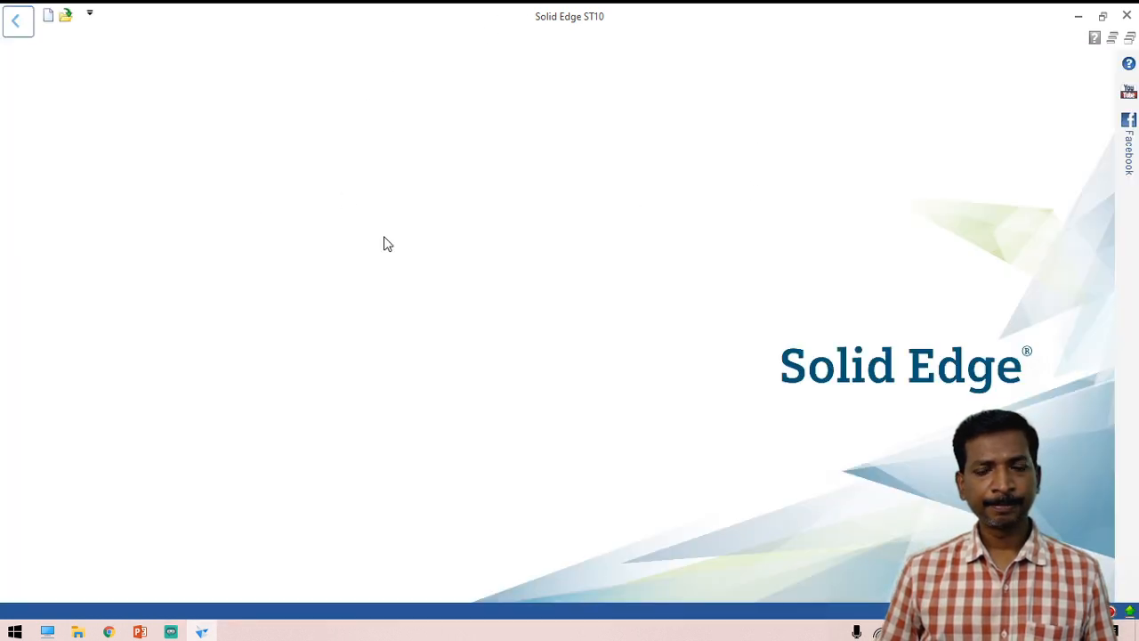
key("ctrl+n")
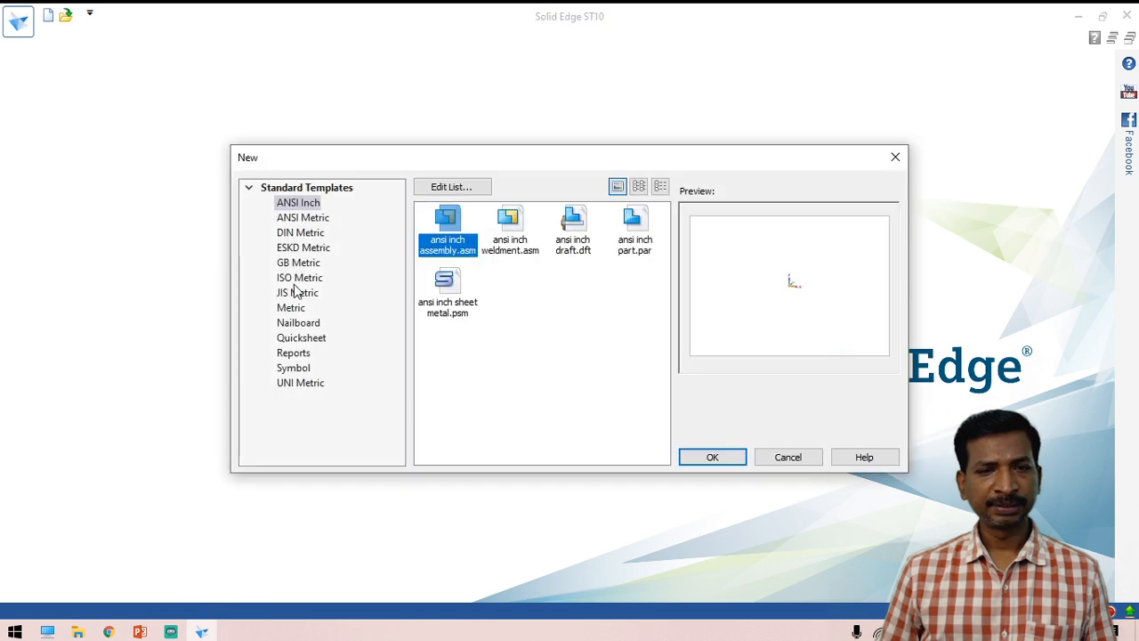
left_click(295, 279)
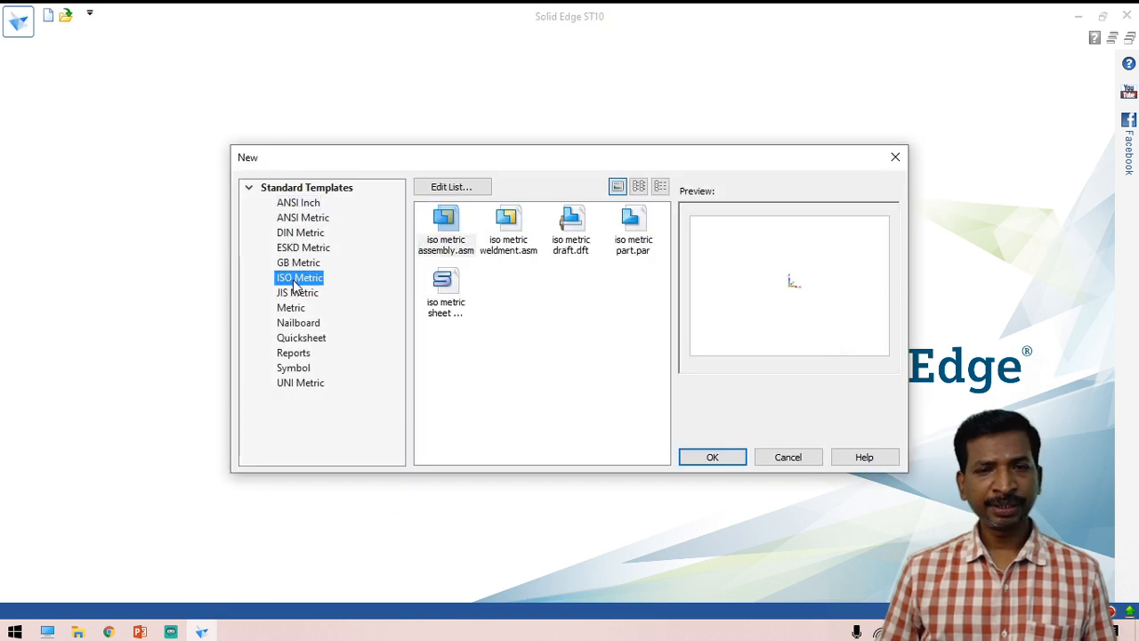
left_click(641, 230)
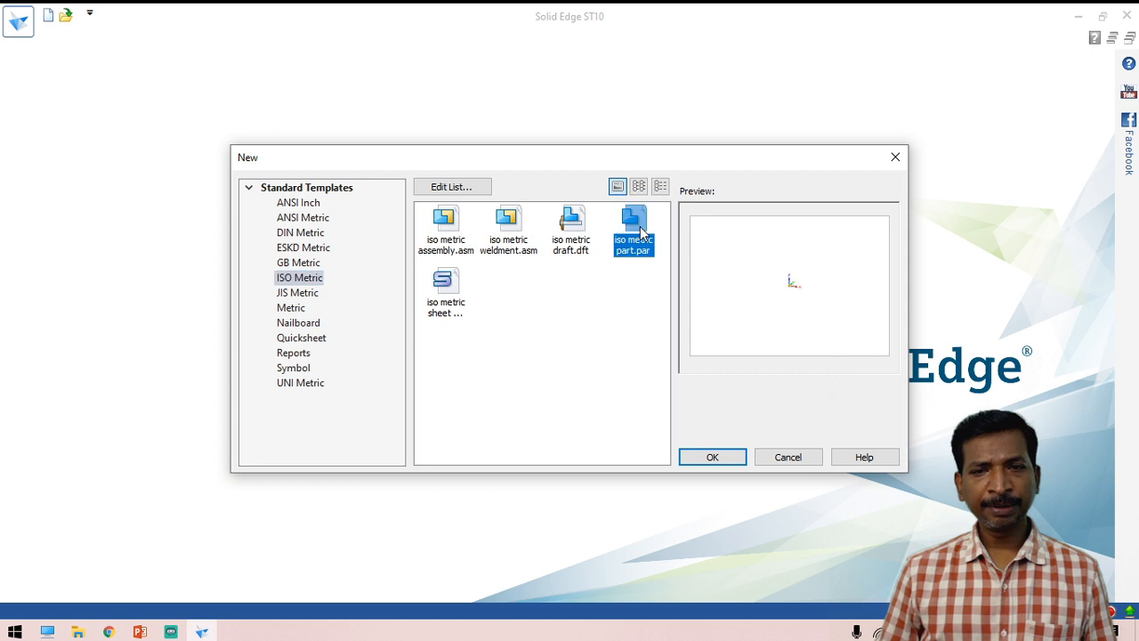
left_click(712, 457)
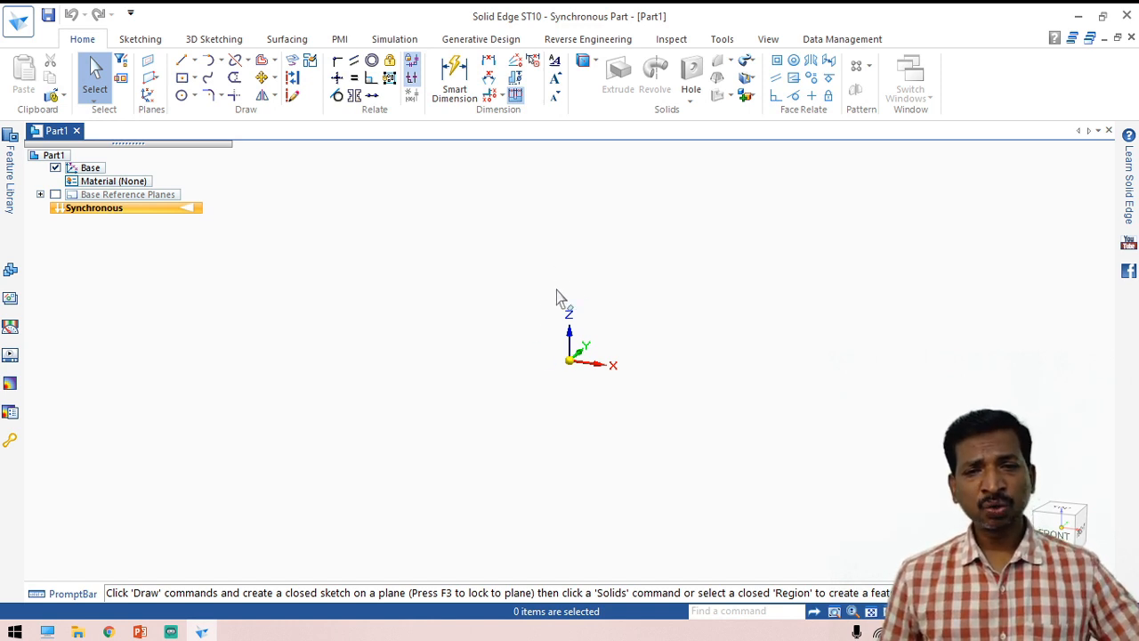
- Inspect the empty part from the front, back and right views, and return to the front view
left_click(1063, 531)
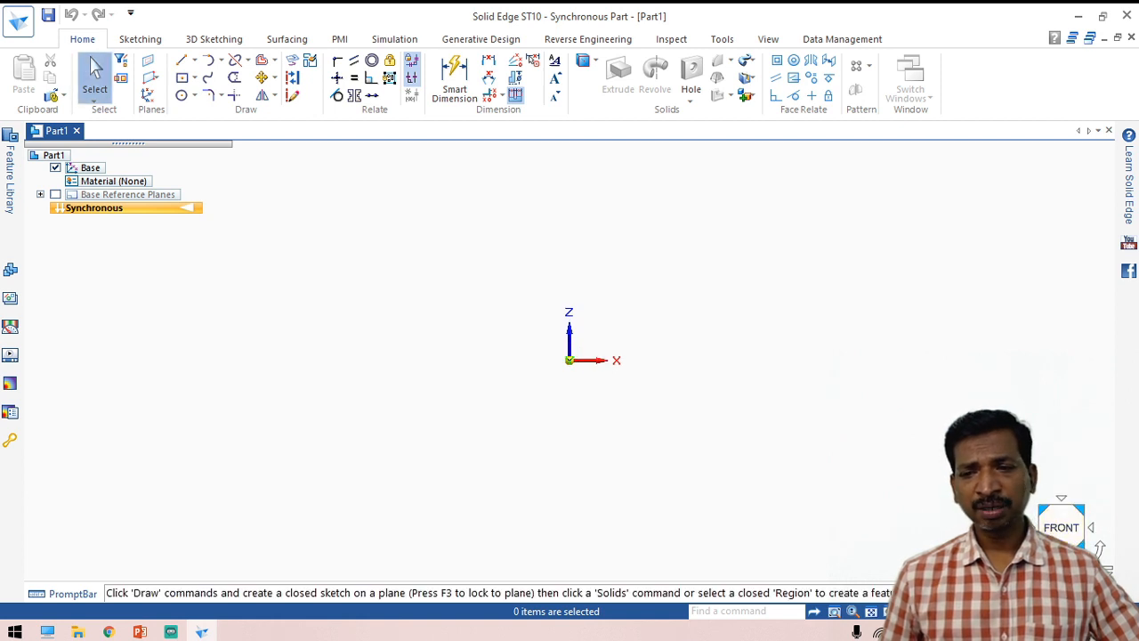
left_click(1093, 529)
left_click(1092, 529)
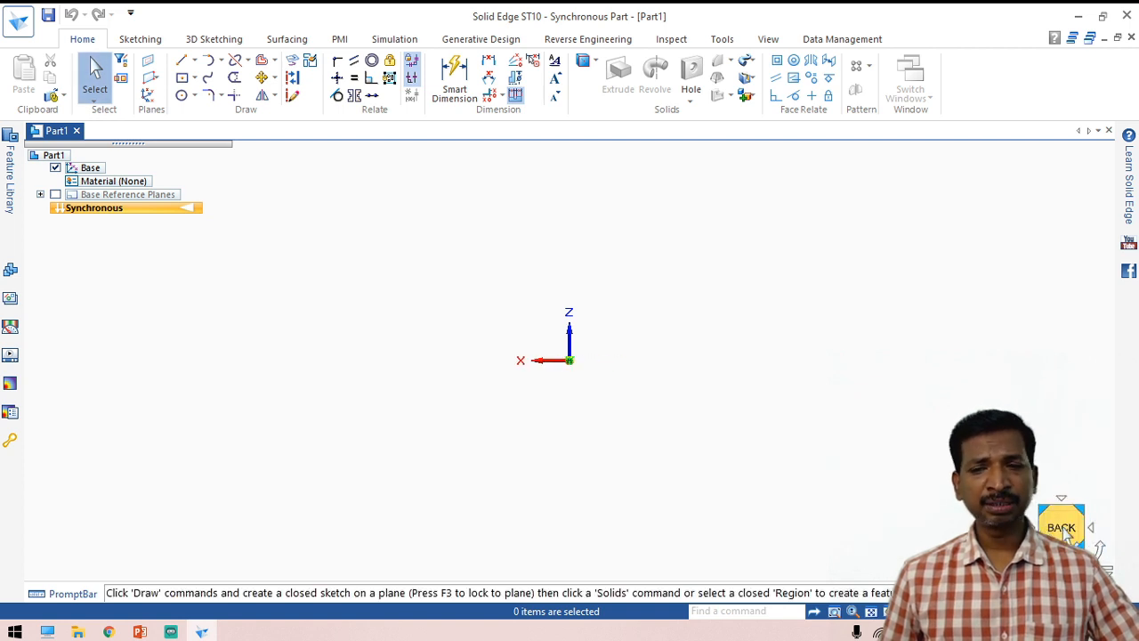
left_click(1032, 527)
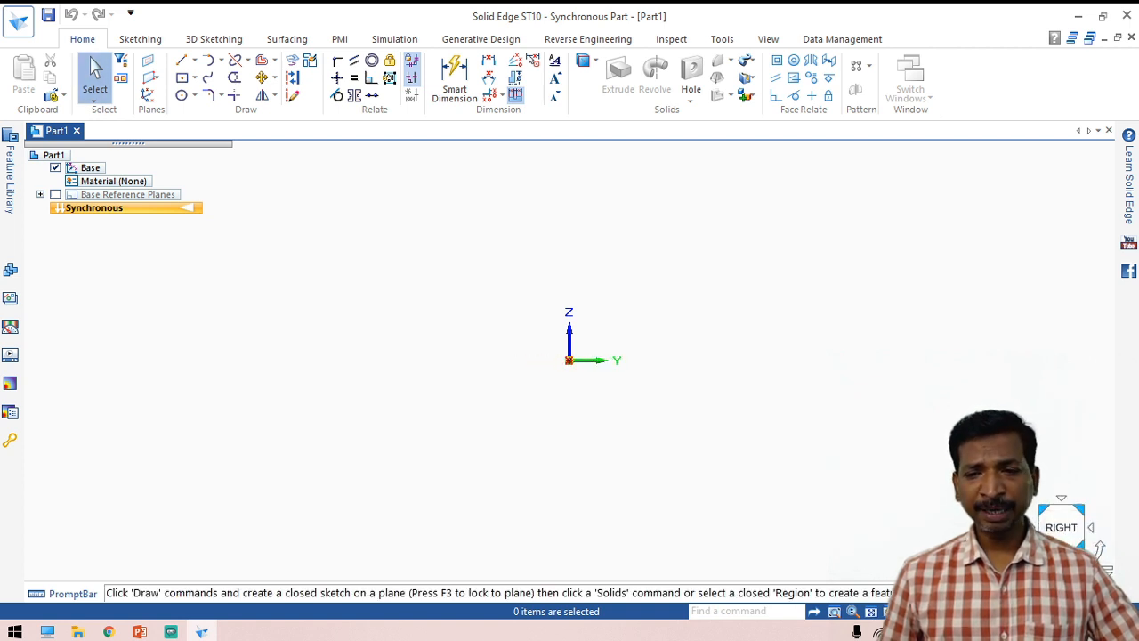
left_click(1032, 527)
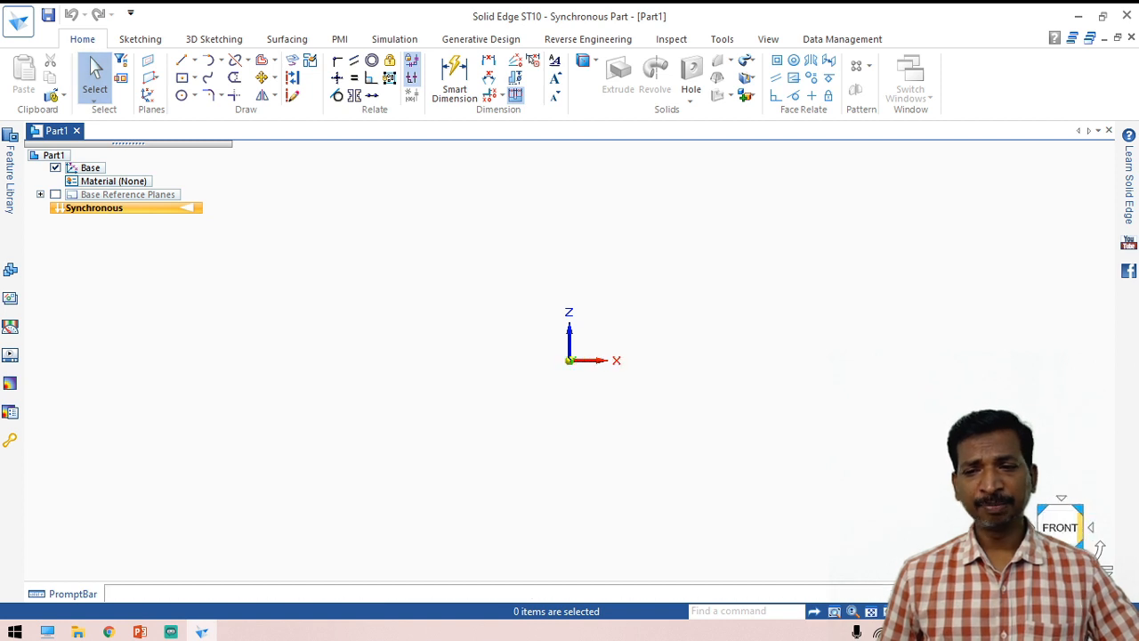
left_click(1082, 527)
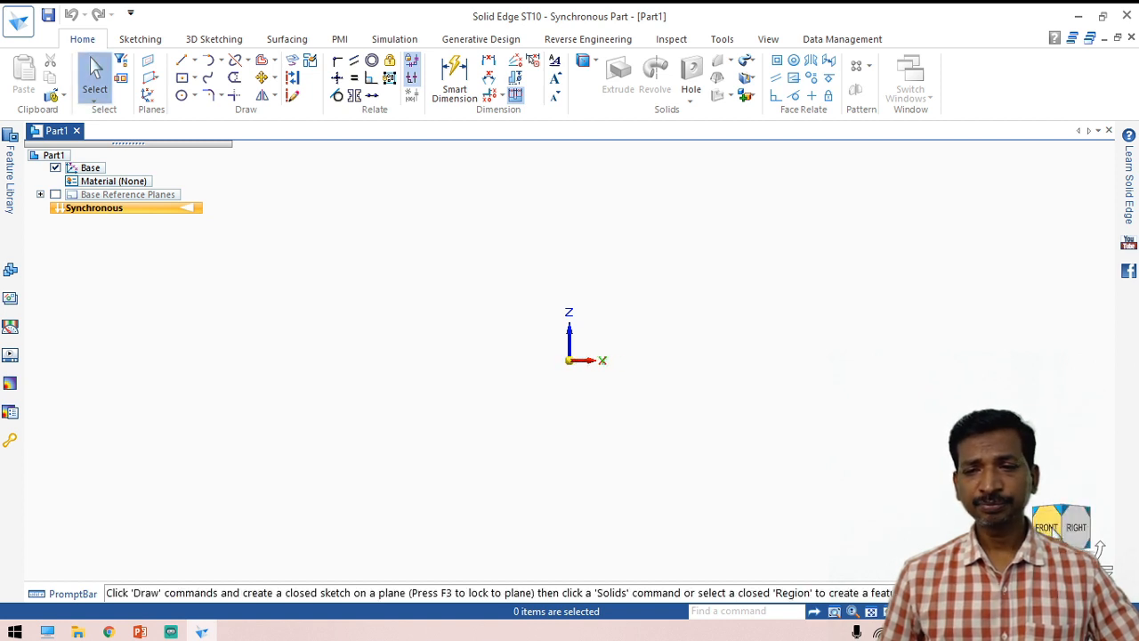
left_click(1046, 528)
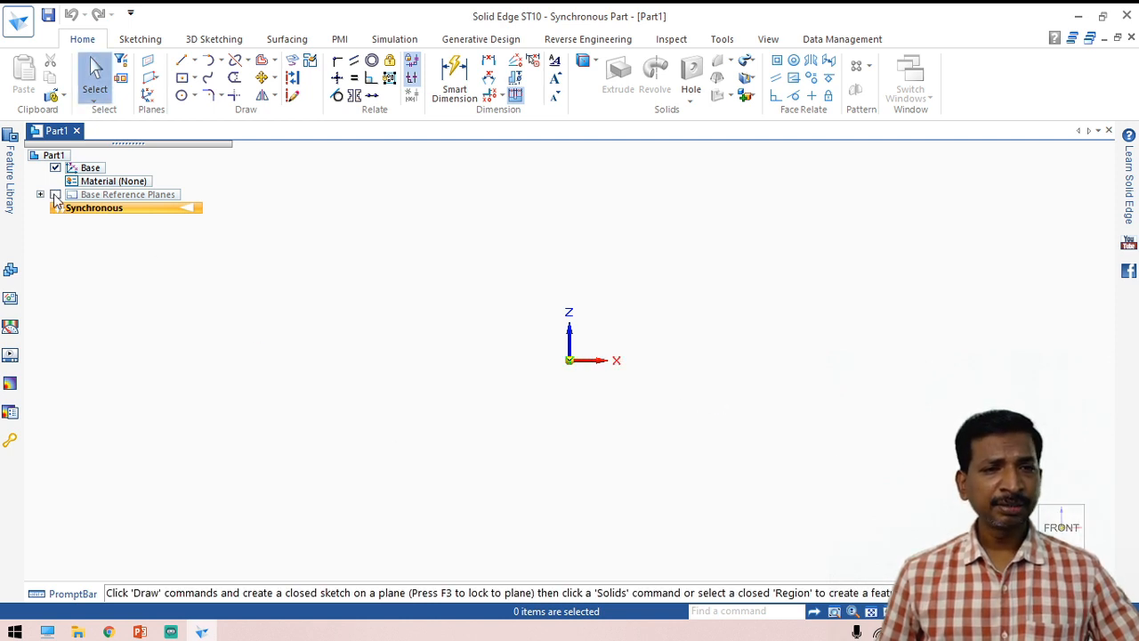
- Show the base reference planes and transition the part from synchronous to ordered modelling
left_click(56, 194)
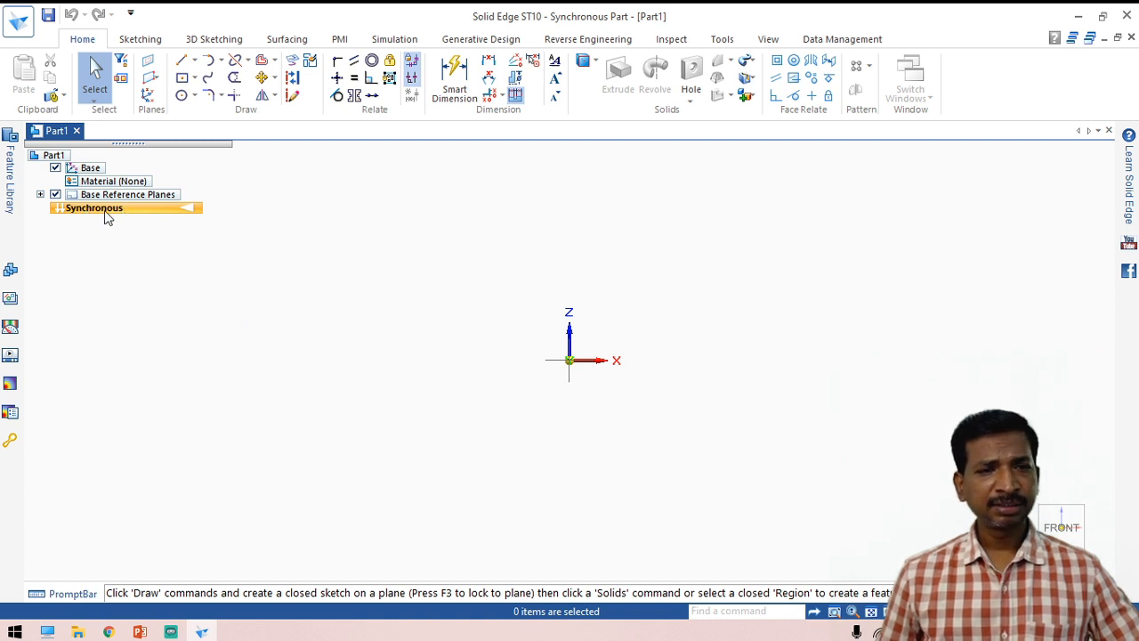
right_click(88, 218)
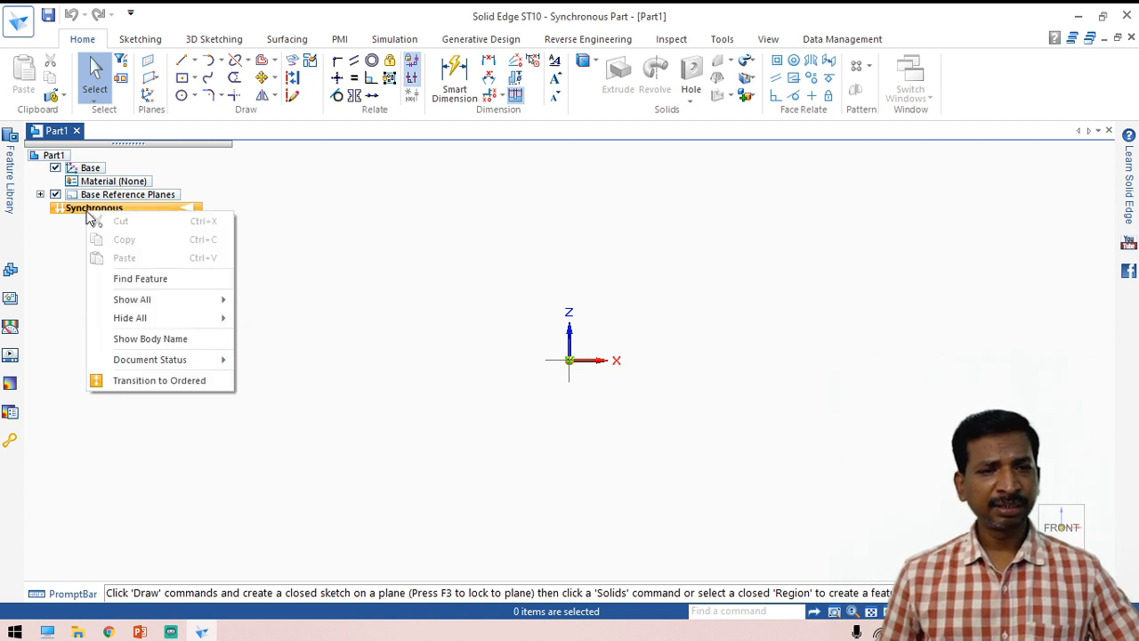
left_click(175, 381)
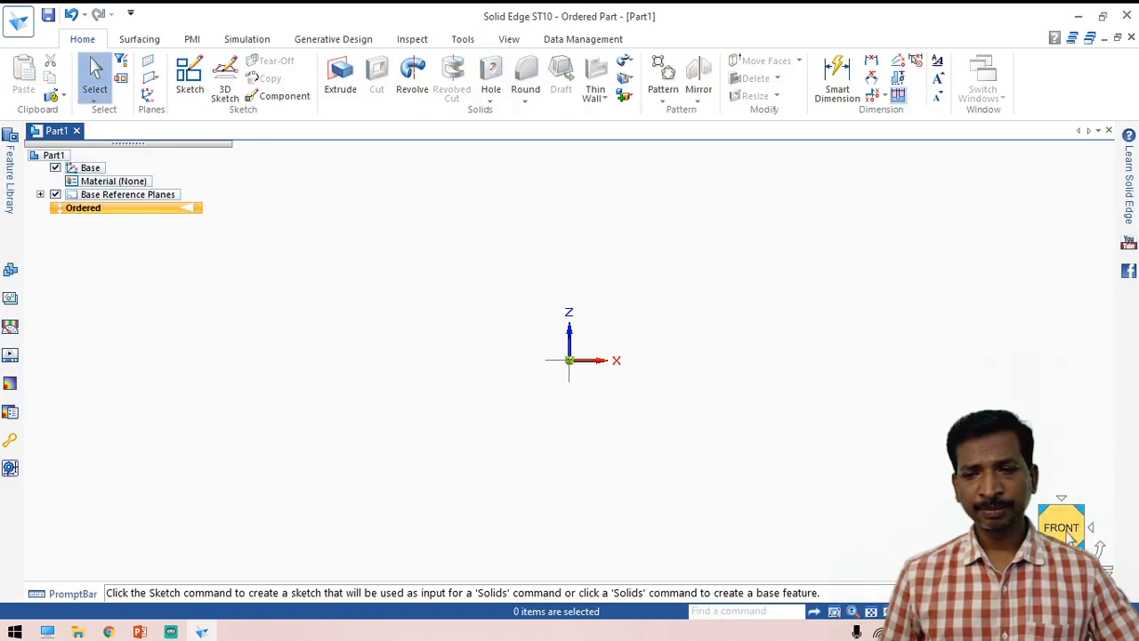
- Start an Extrude feature with its profile sketch on the Top (xy) plane
left_click(1079, 509)
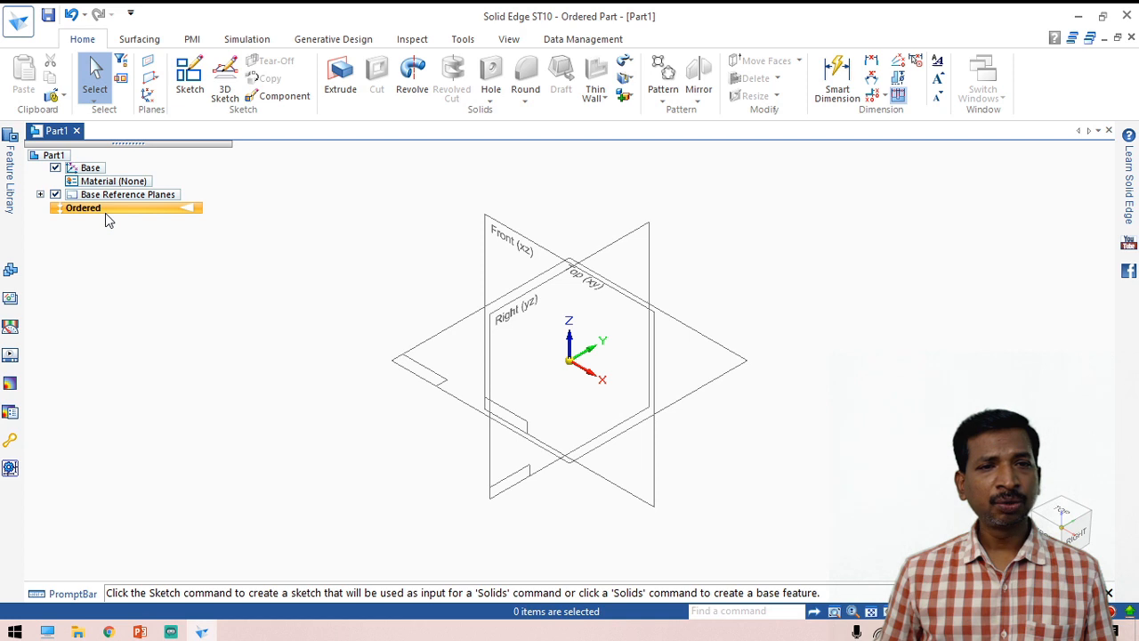
left_click(345, 78)
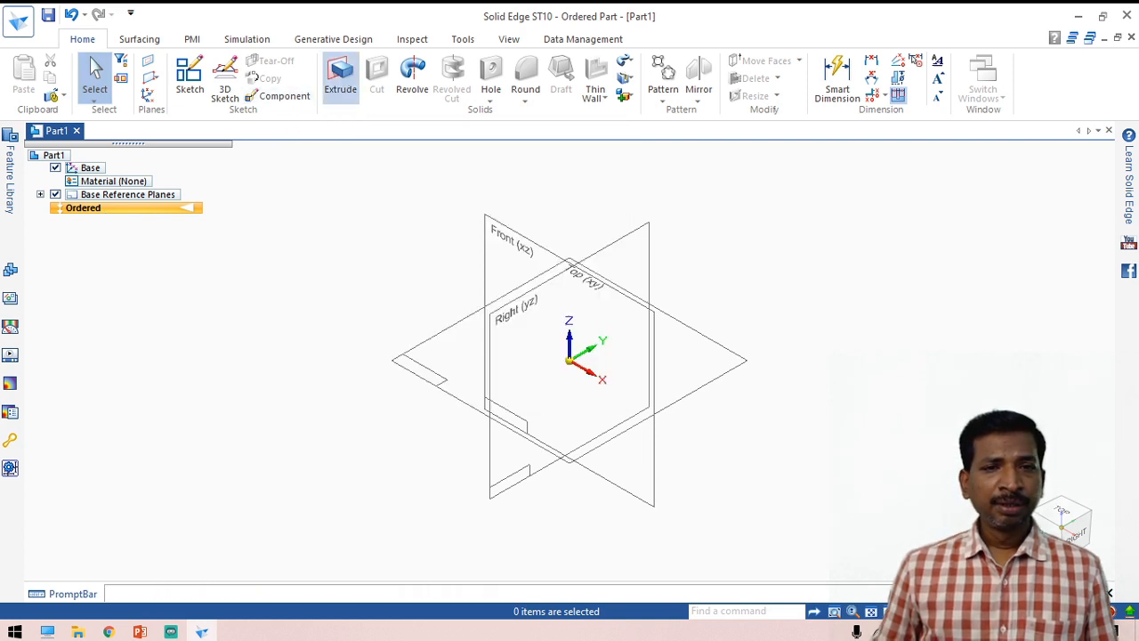
left_click(451, 396)
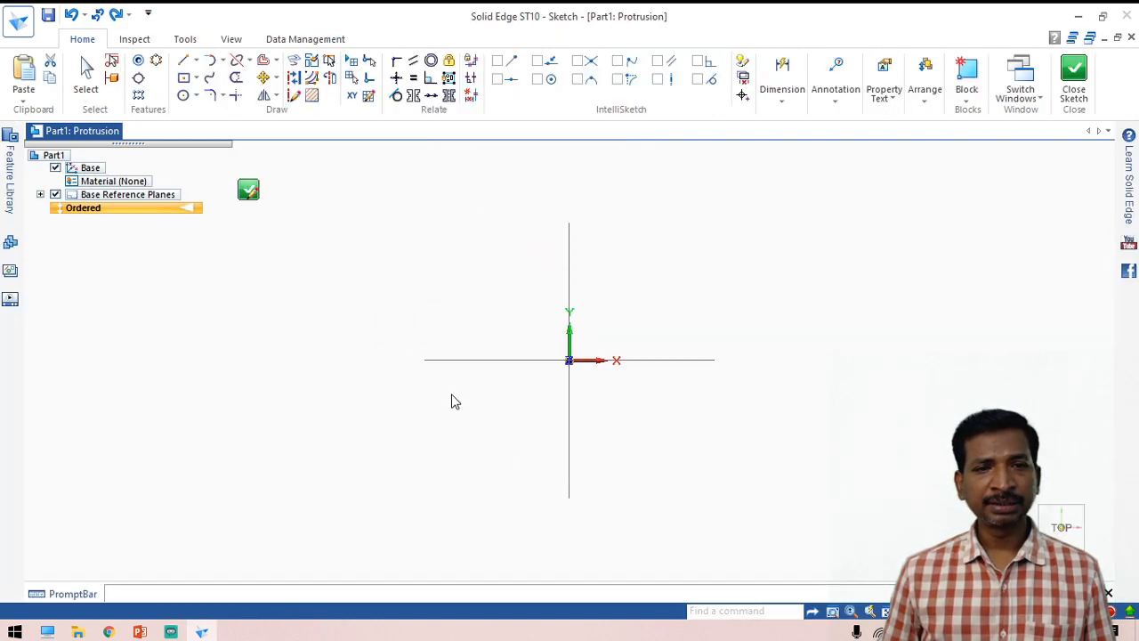
- Sketch a rectangle by center at the origin, about 83 mm wide and 55 mm high
key("l")
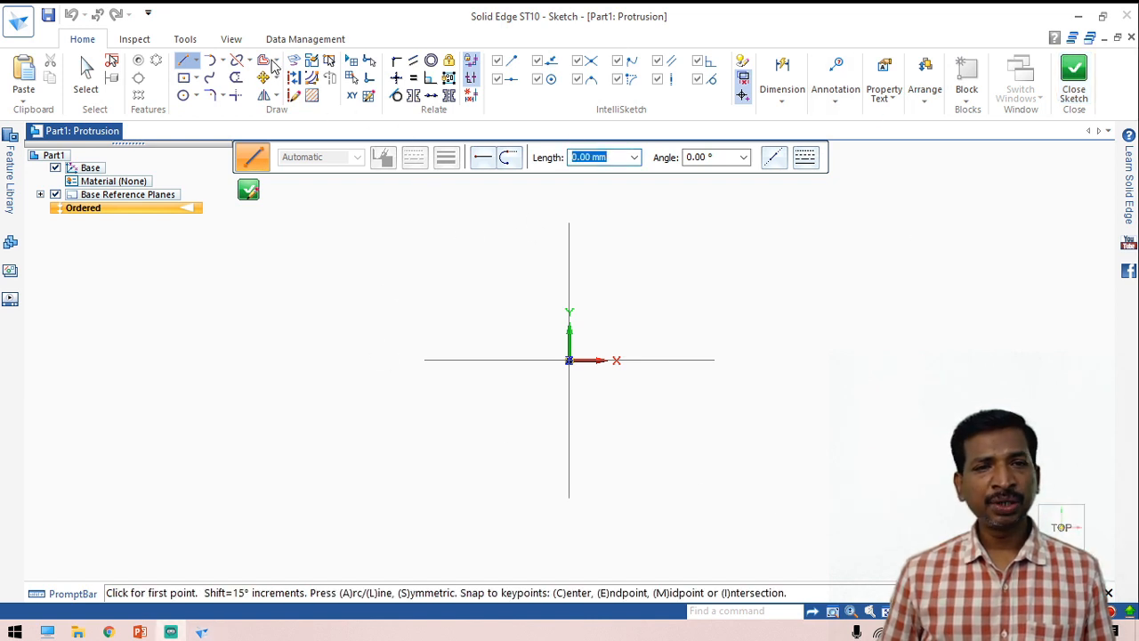
left_click(196, 79)
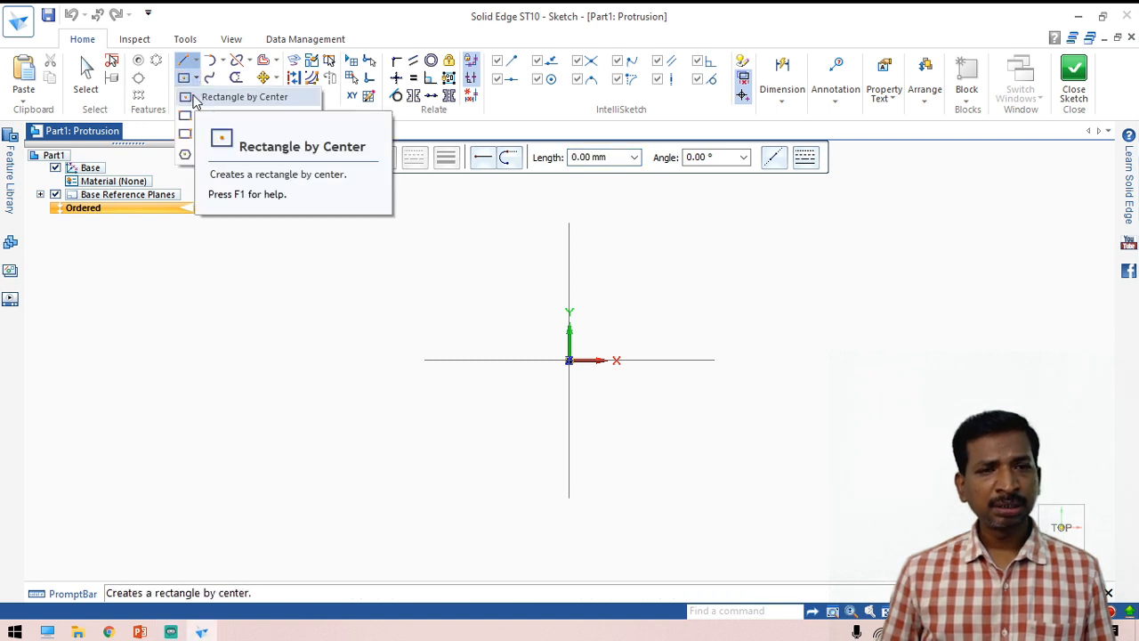
left_click(197, 97)
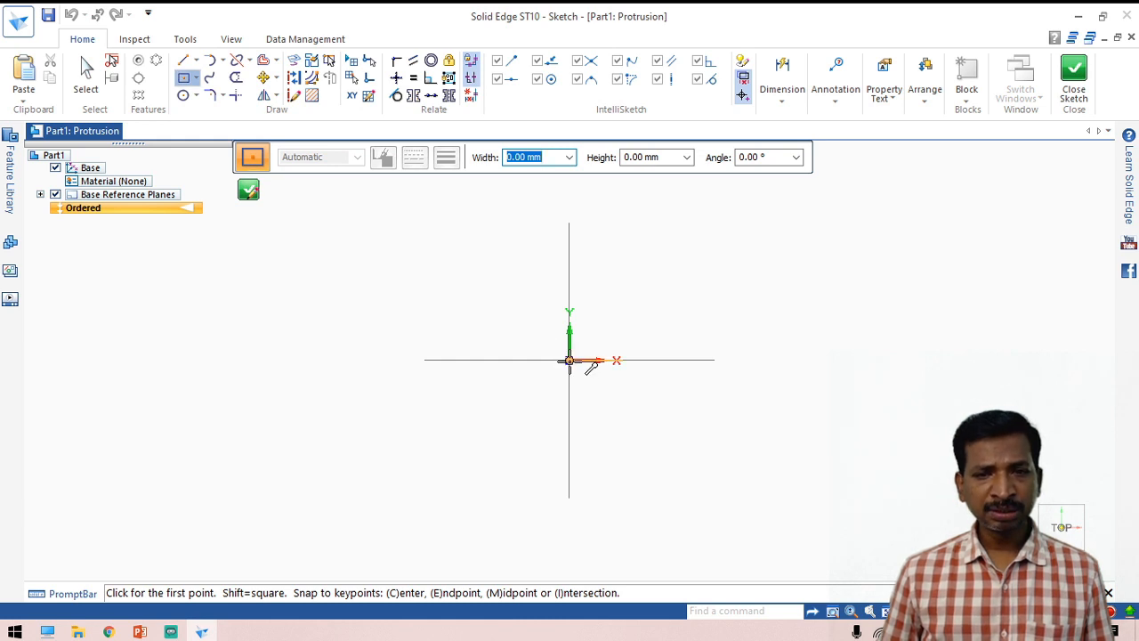
left_click(570, 360)
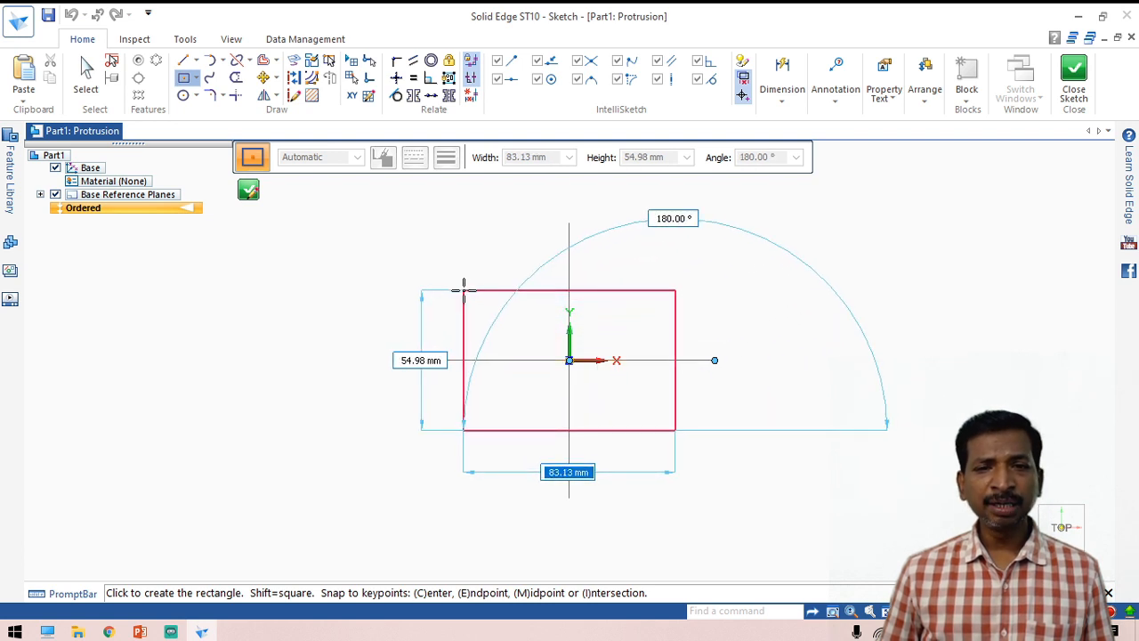
left_click(463, 289)
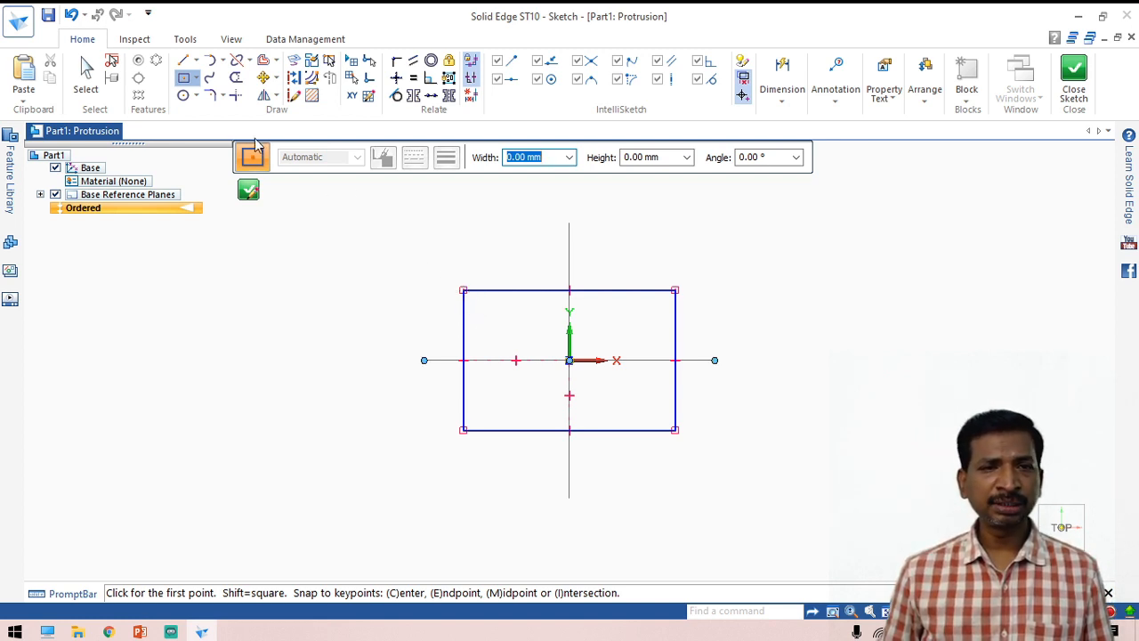
left_click(196, 78)
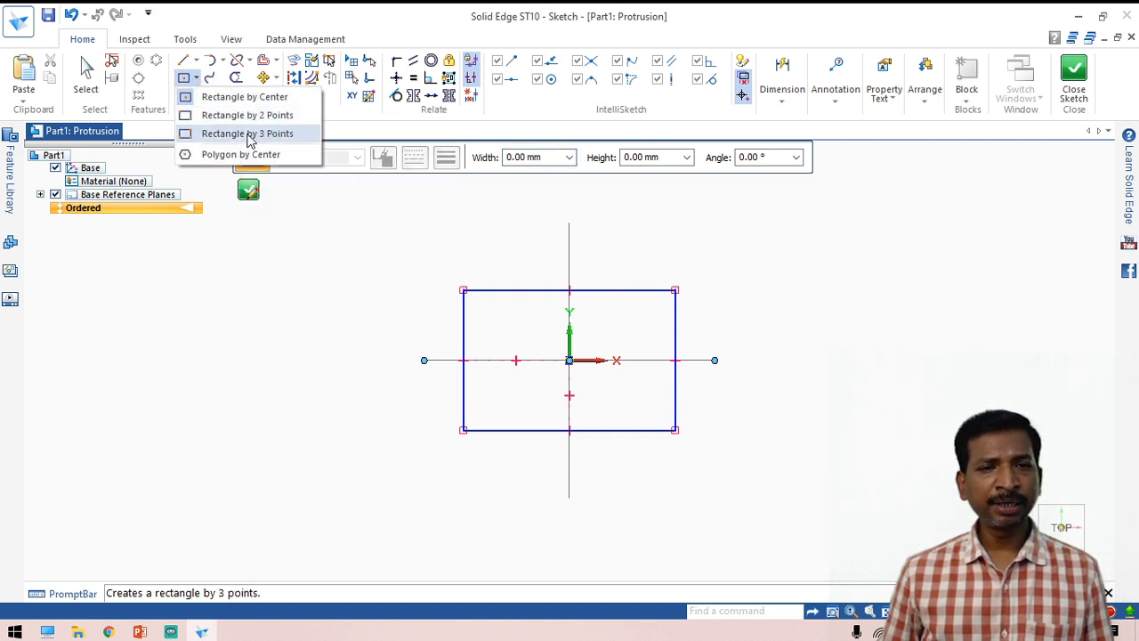
left_click(189, 81)
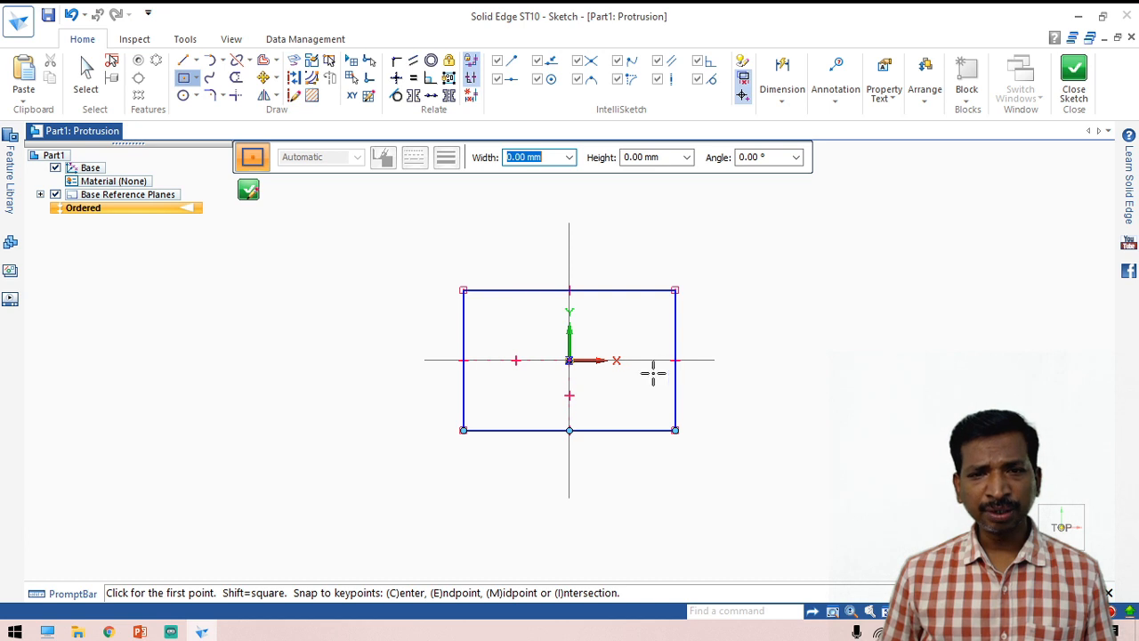
- Cancel the extra rectangle and close the centered rectangle's profile sketch
left_click(616, 292)
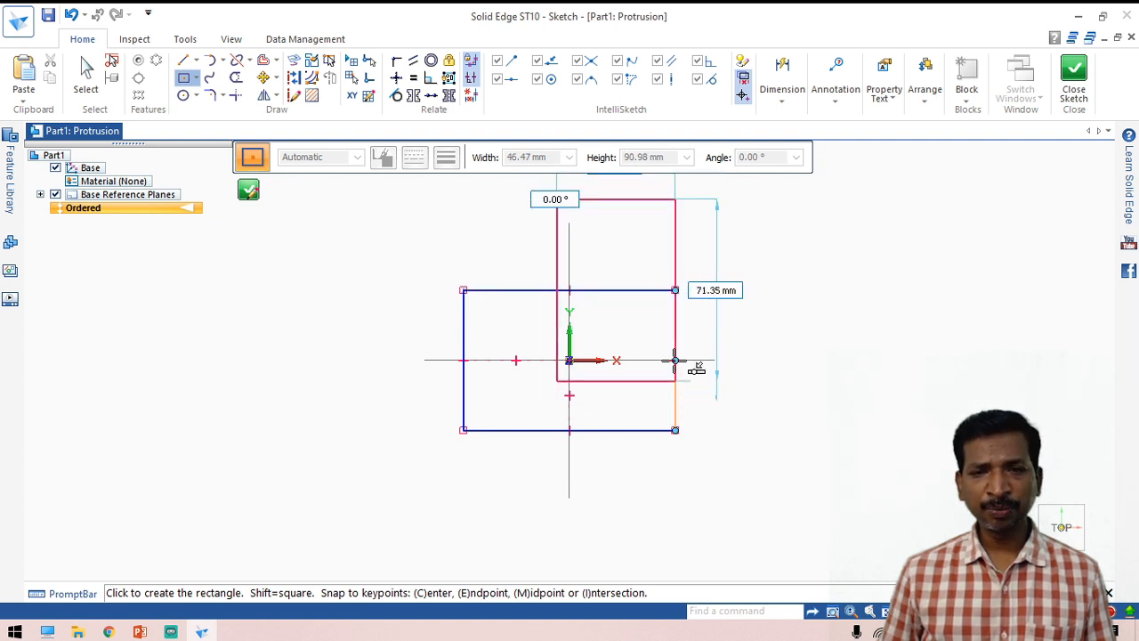
key("Escape")
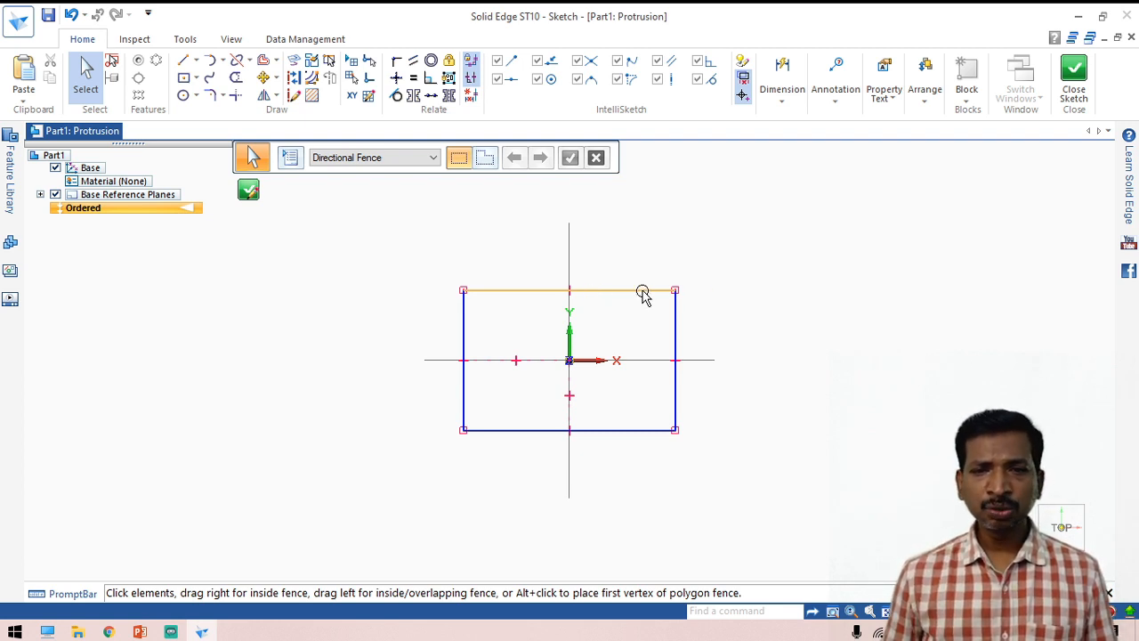
left_click(1074, 75)
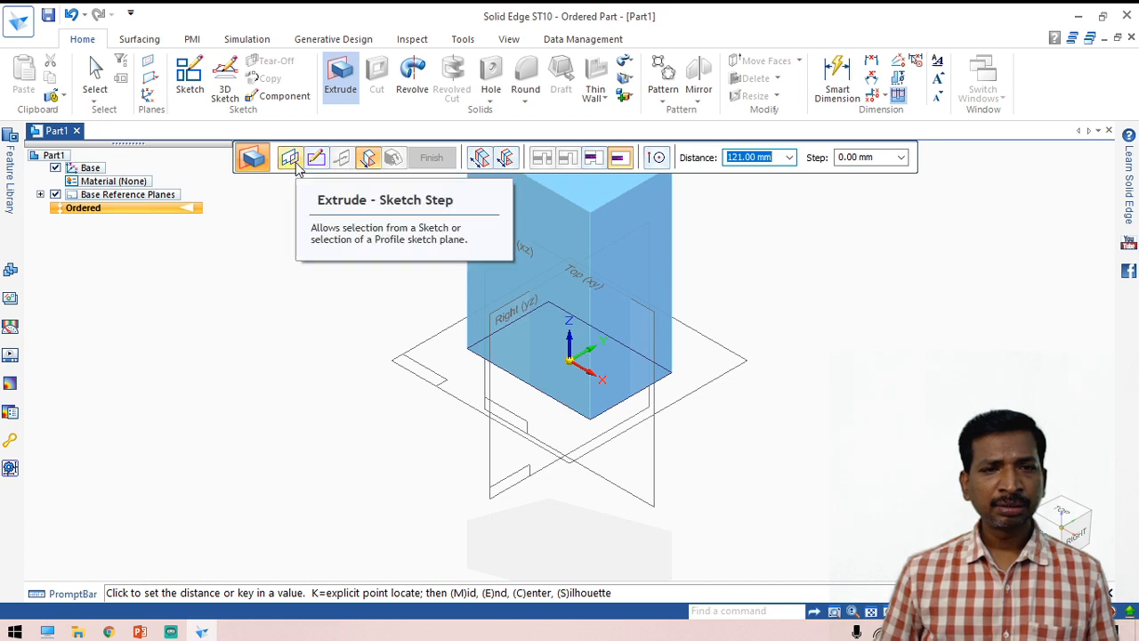
left_click(296, 168)
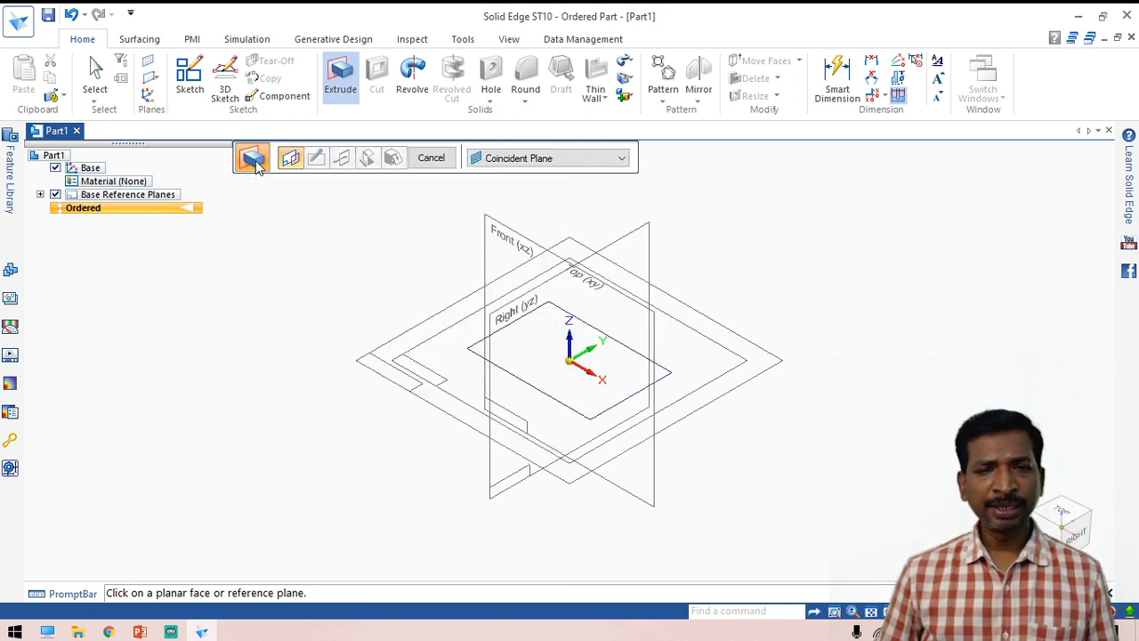
left_click(536, 389)
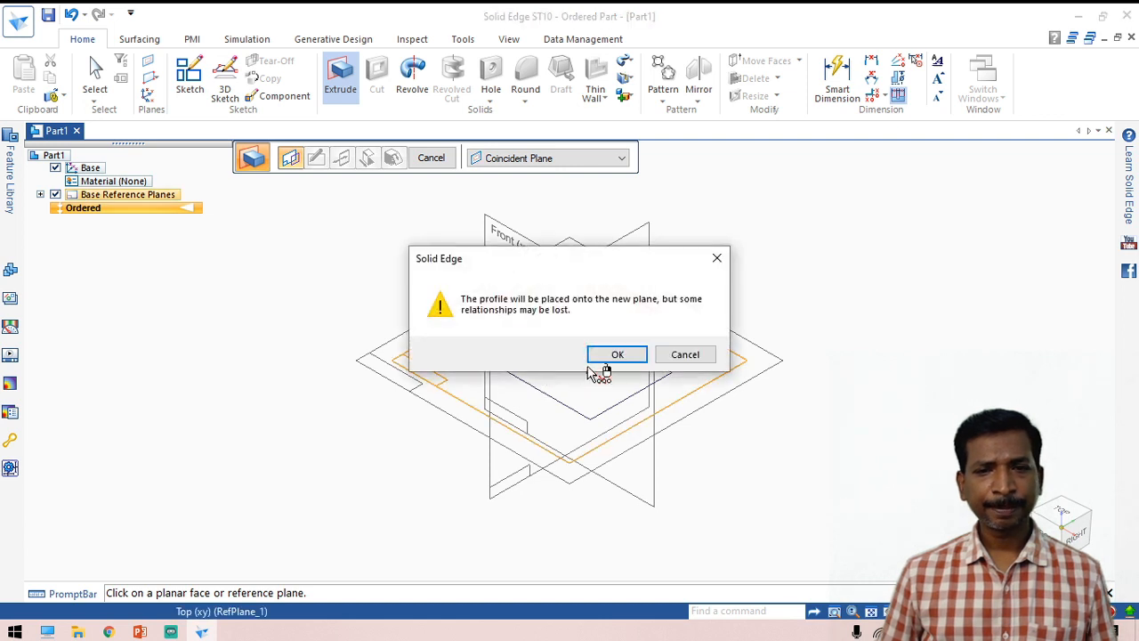
left_click(685, 355)
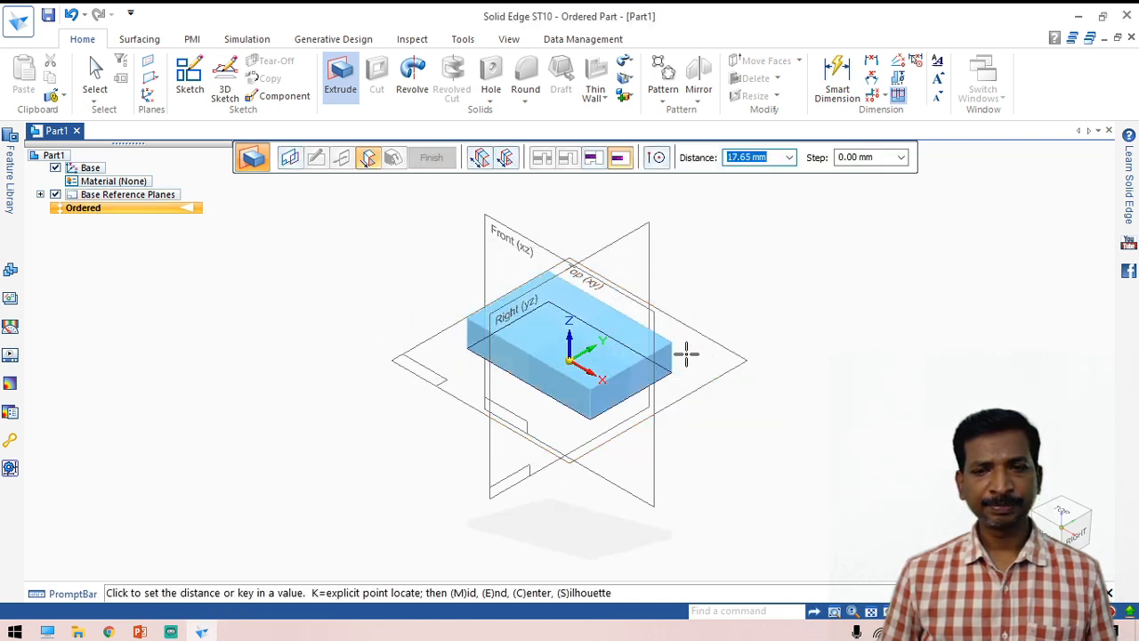
- Extrude the rectangular profile upward about 82 mm and hide the base reference planes
left_click(611, 245)
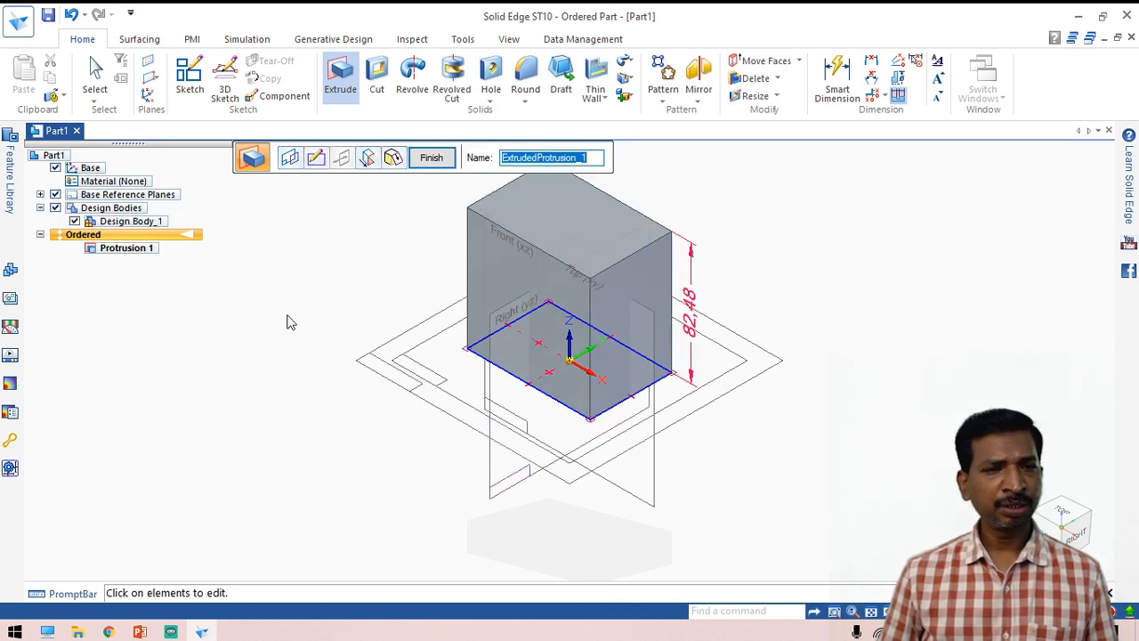
left_click(55, 194)
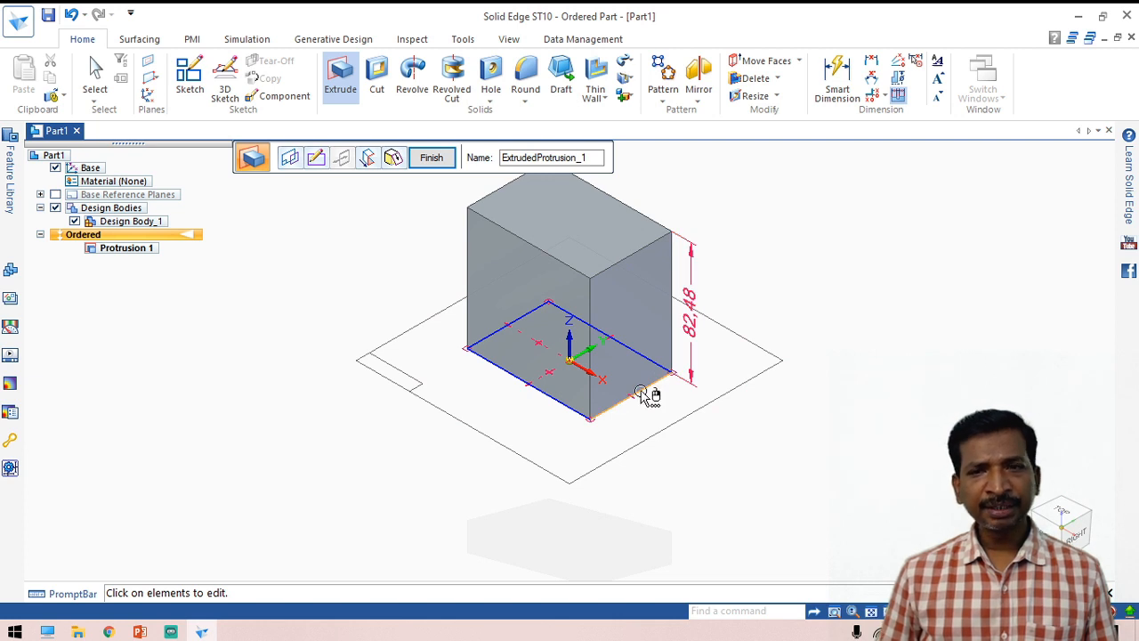
- Dimension the block's short bottom edge and its vertical height on the 3D model
left_click(838, 75)
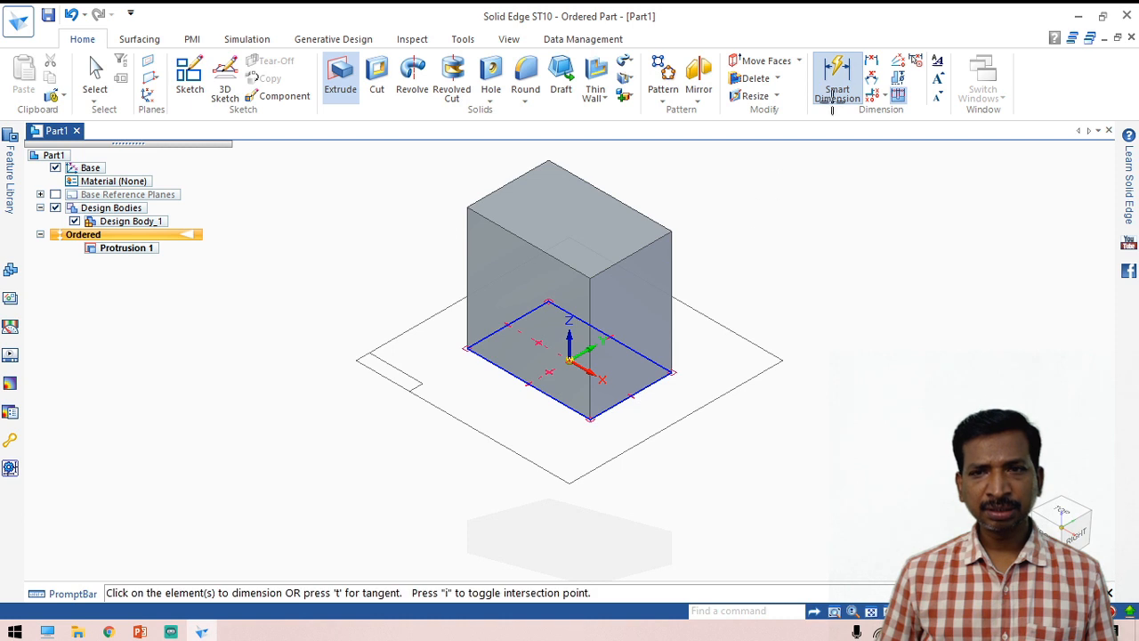
left_click(833, 89)
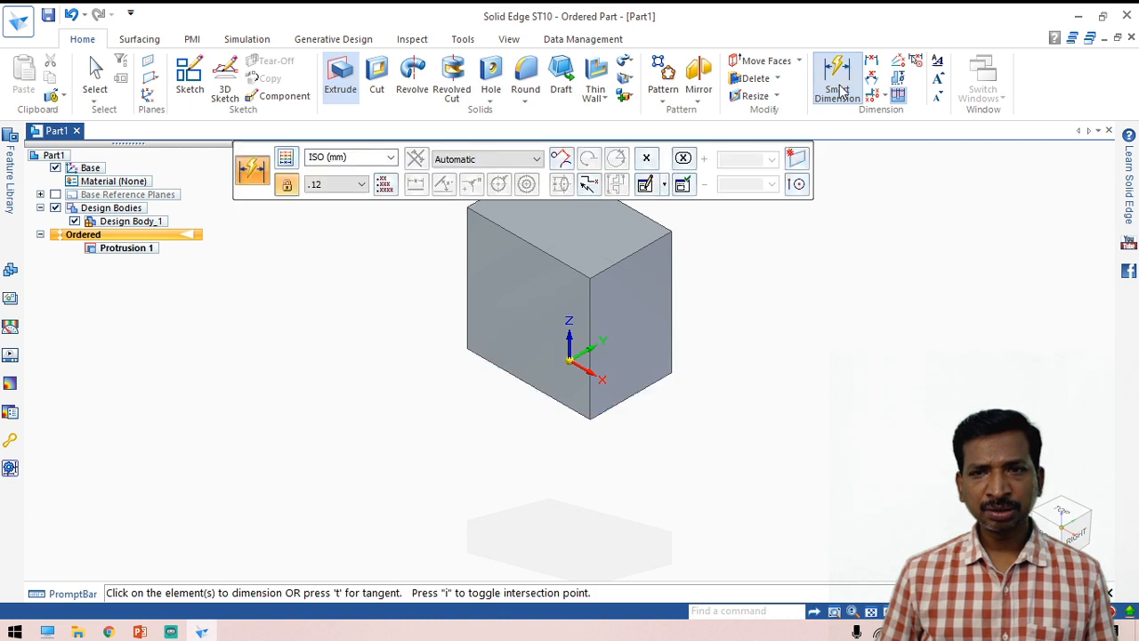
left_click(655, 390)
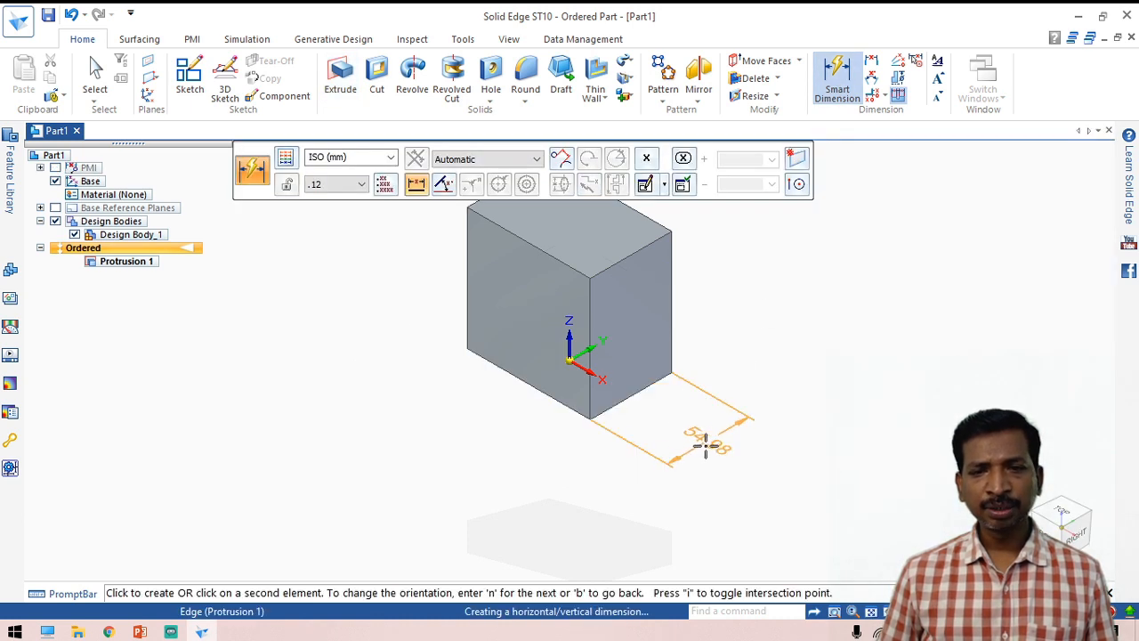
left_click(704, 445)
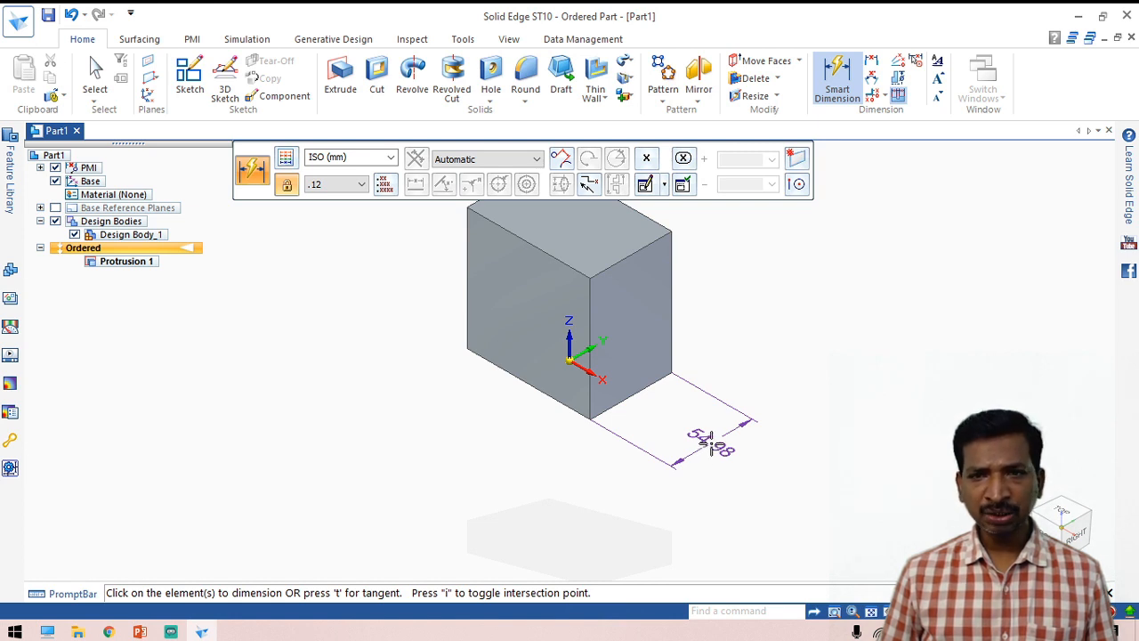
left_click(670, 300)
left_click(753, 300)
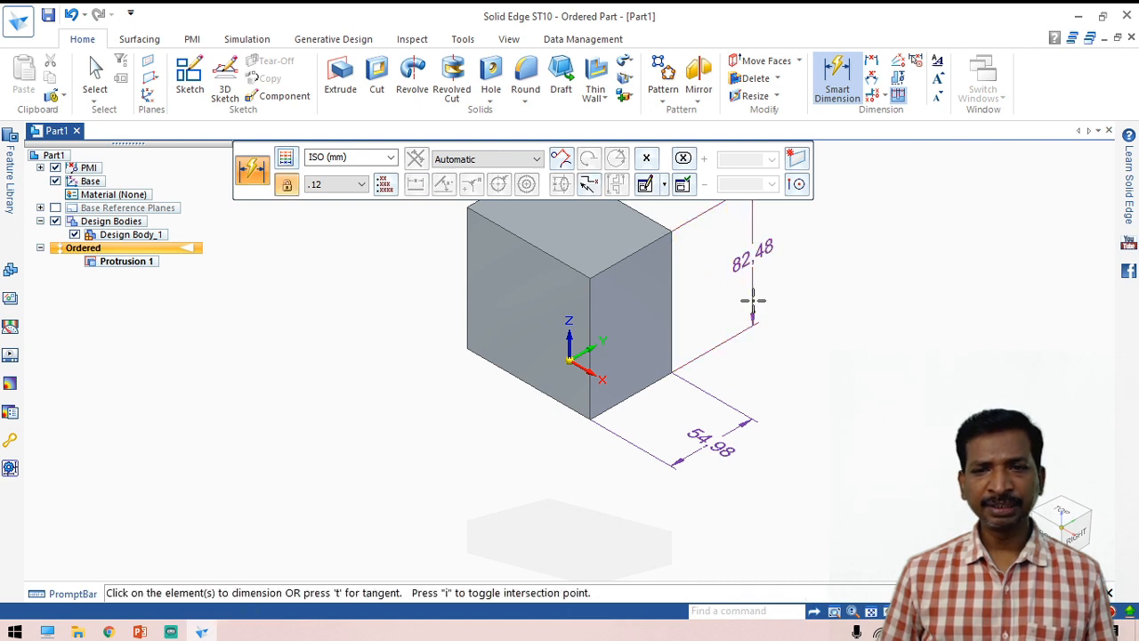
left_click(605, 265)
key("Escape")
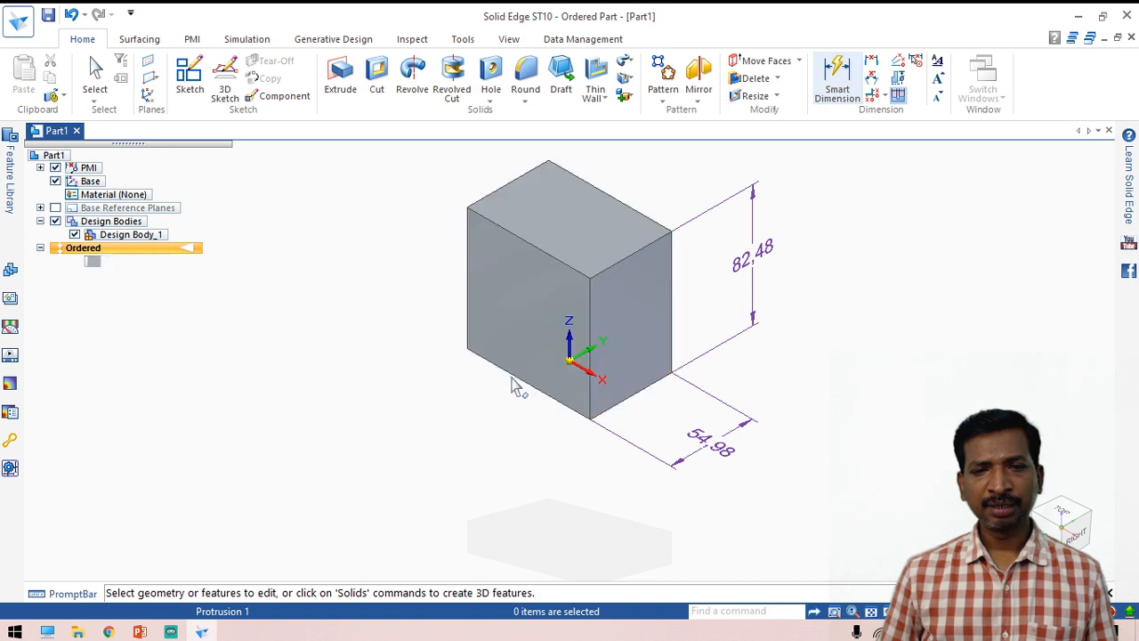
key("Escape")
left_click(520, 389)
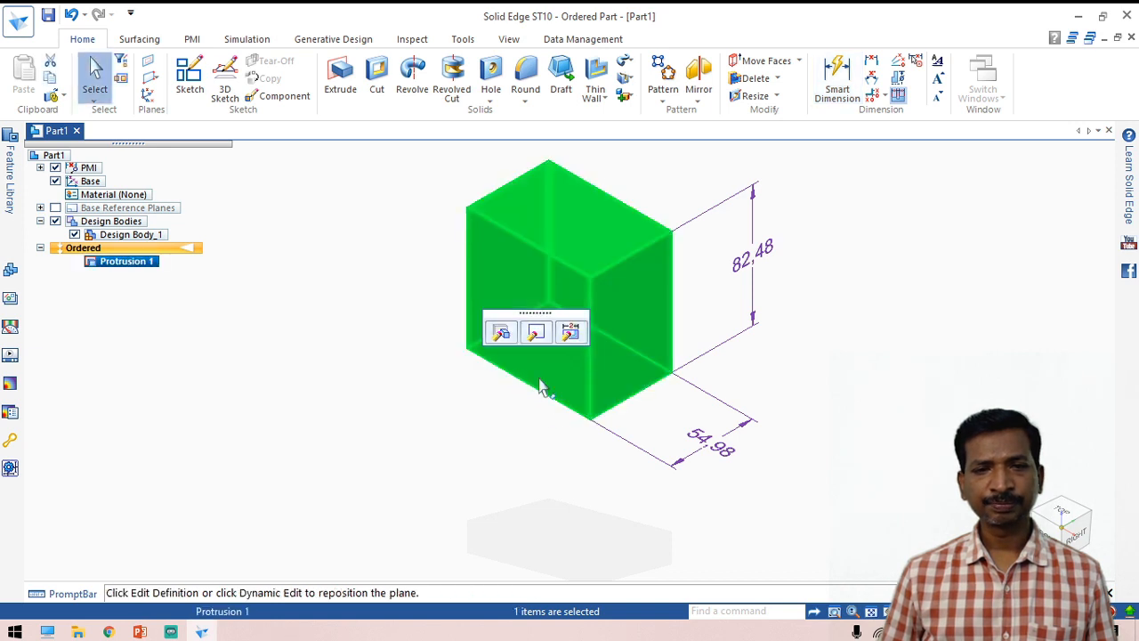
left_click(750, 368)
- Dimension the block's long bottom front edge and leave the Smart Dimension command
left_click(843, 64)
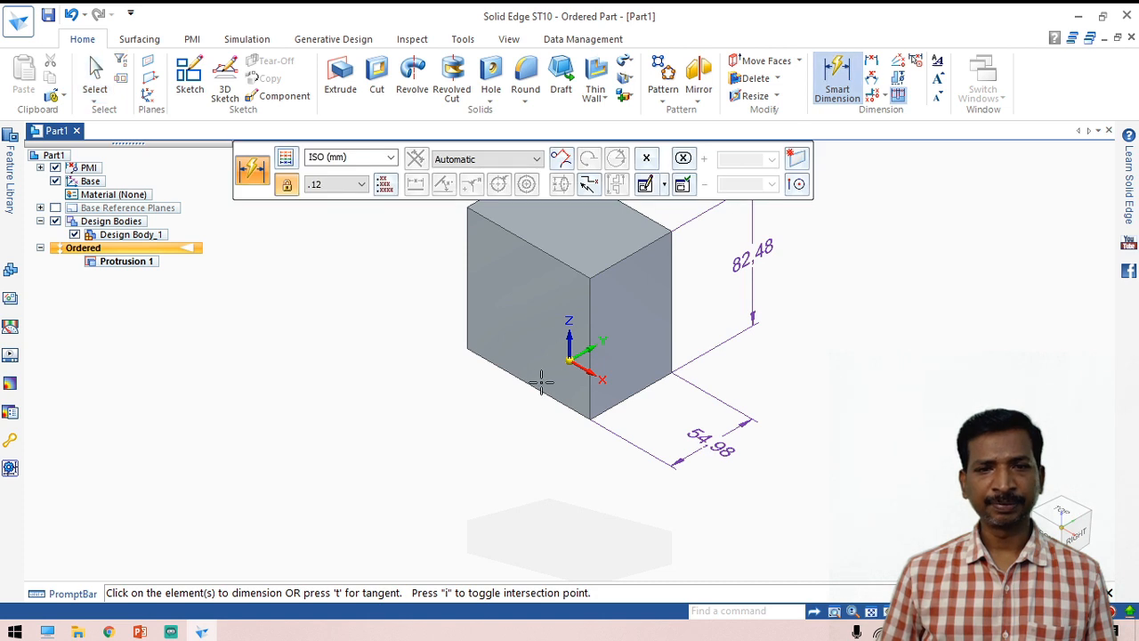
left_click(514, 391)
left_click(492, 400)
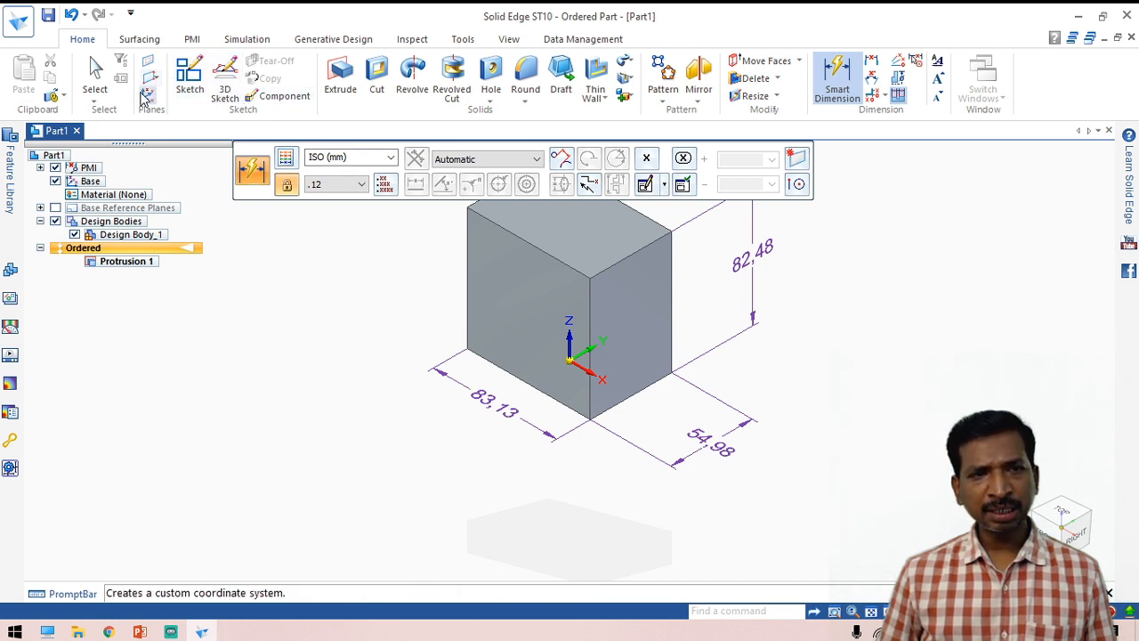
left_click(95, 73)
key("Escape")
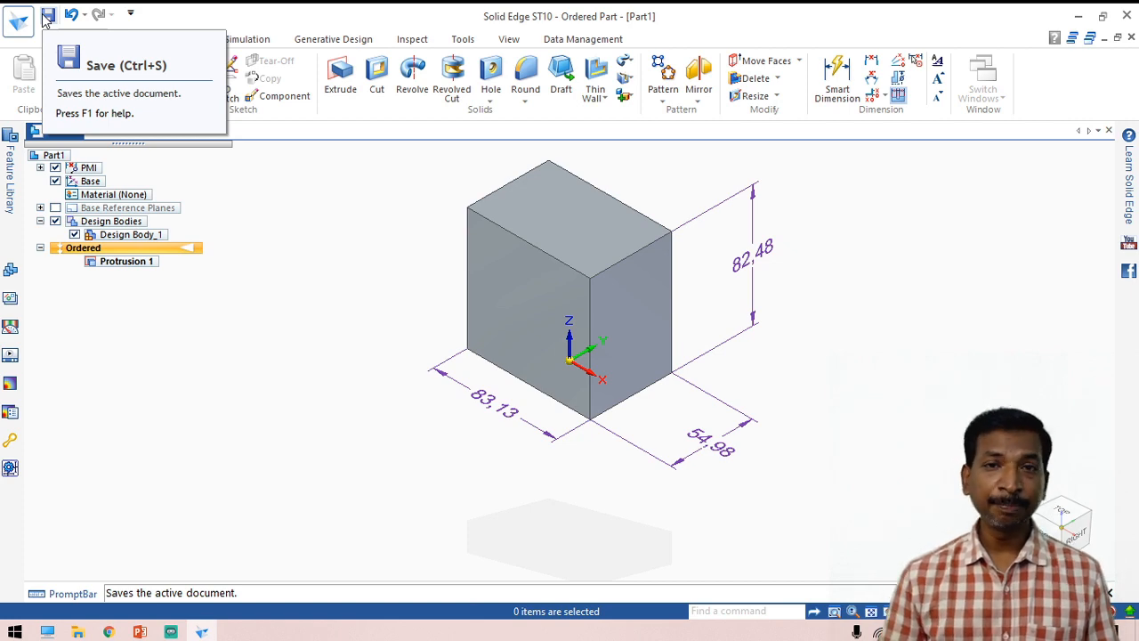
- Create a drawing of the active model with the iso metric draft.dft template, saving the part as test2
left_click(17, 24)
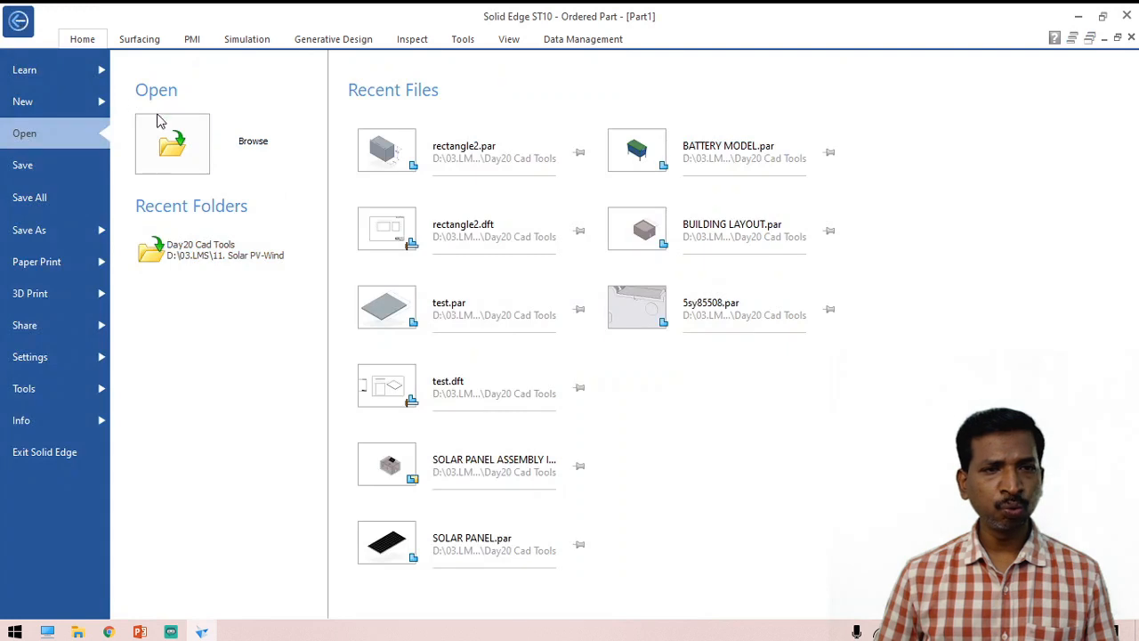
left_click(46, 110)
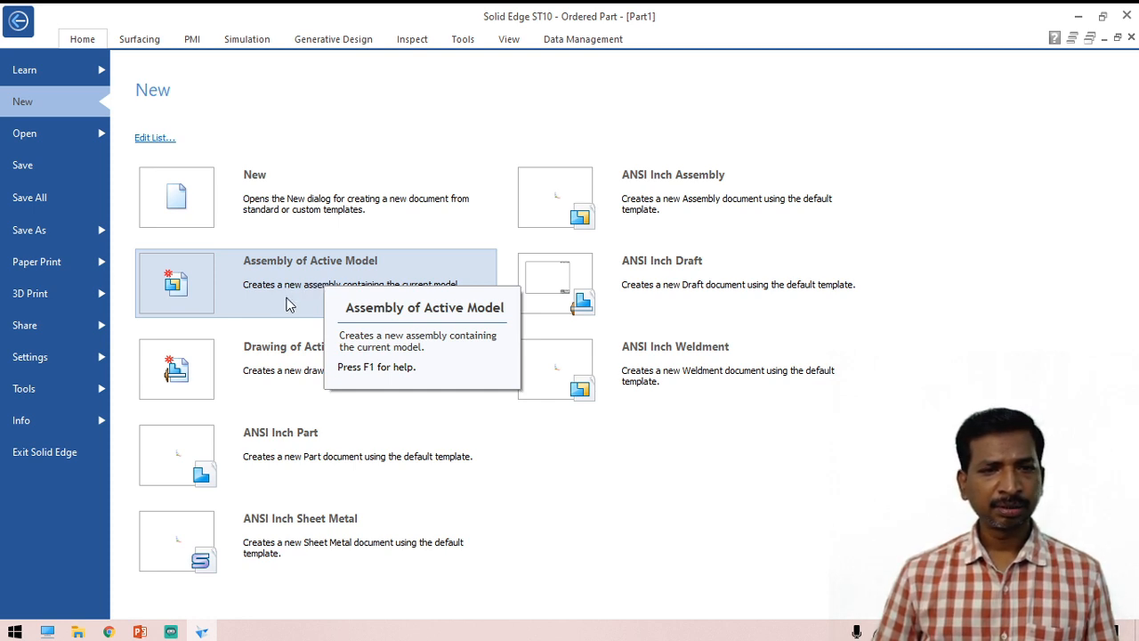
left_click(275, 365)
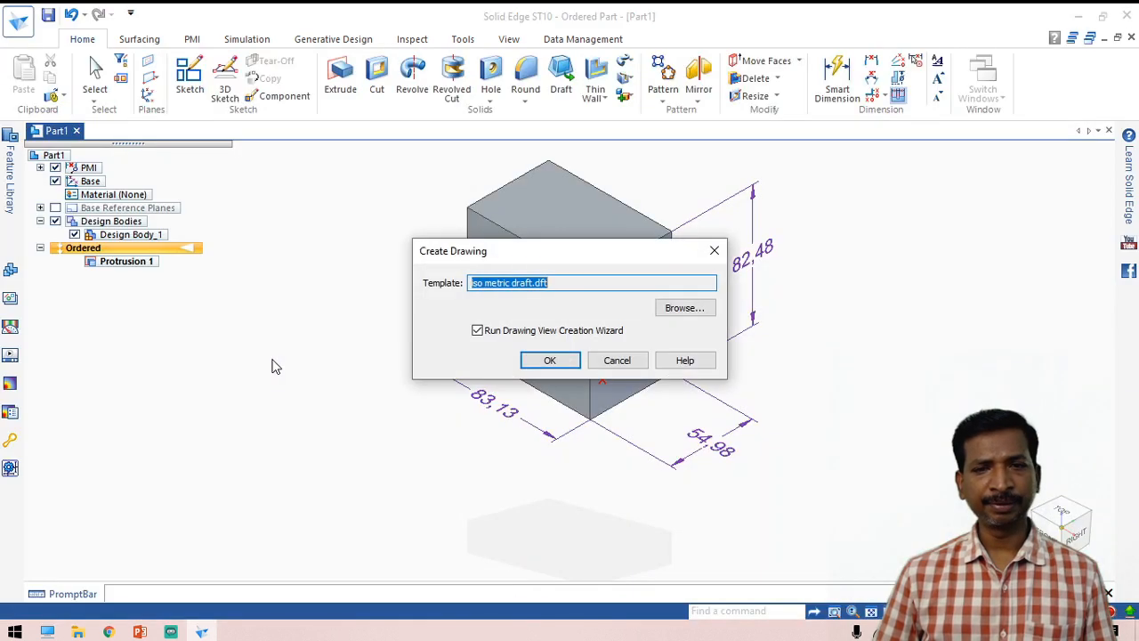
left_click(550, 360)
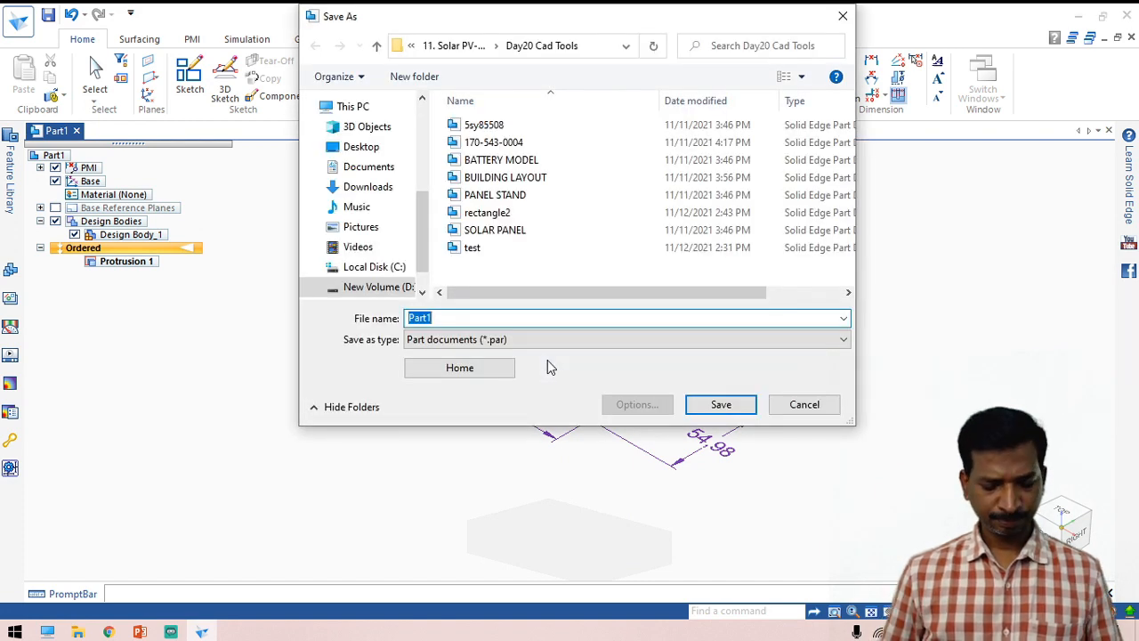
type("test2")
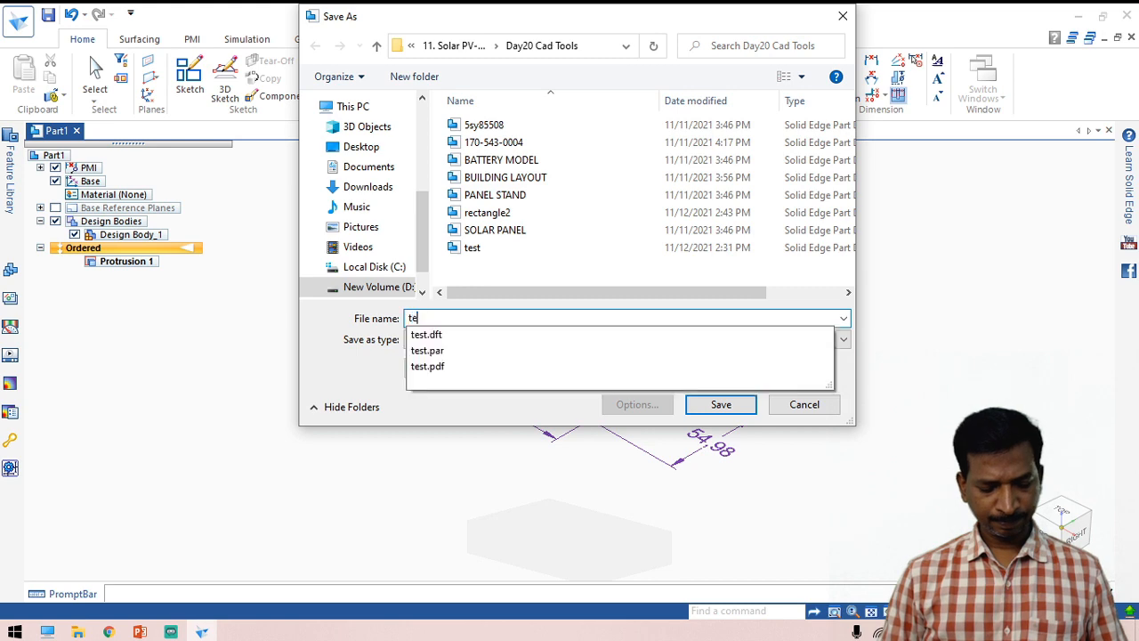
key("Return")
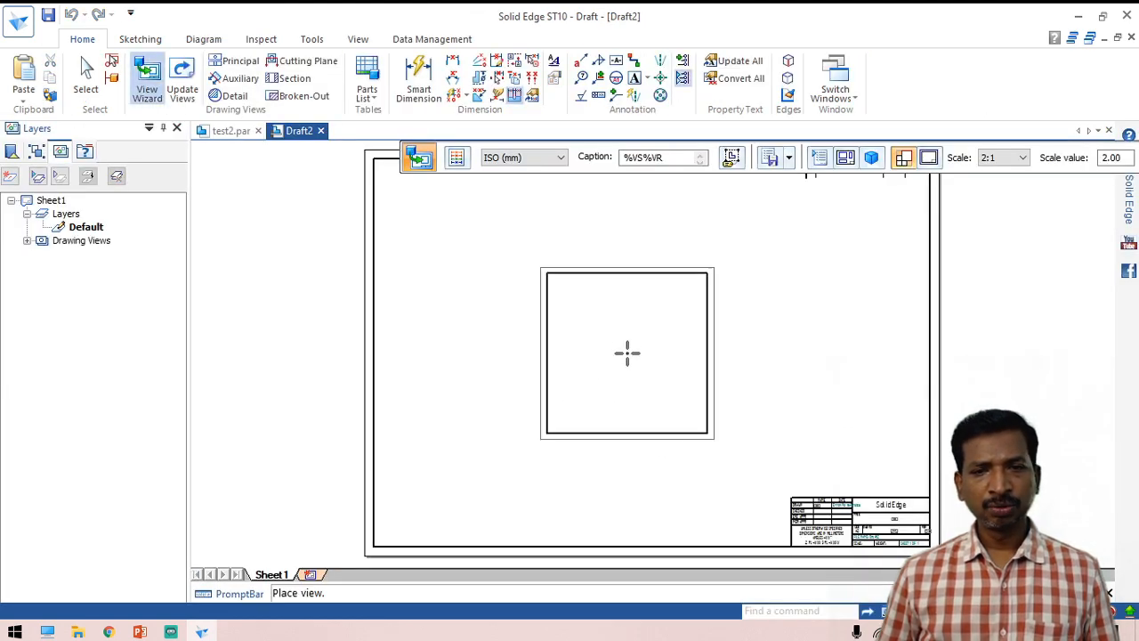
- Place the block's principal view on Sheet1 and project two more views to its right
left_click(581, 356)
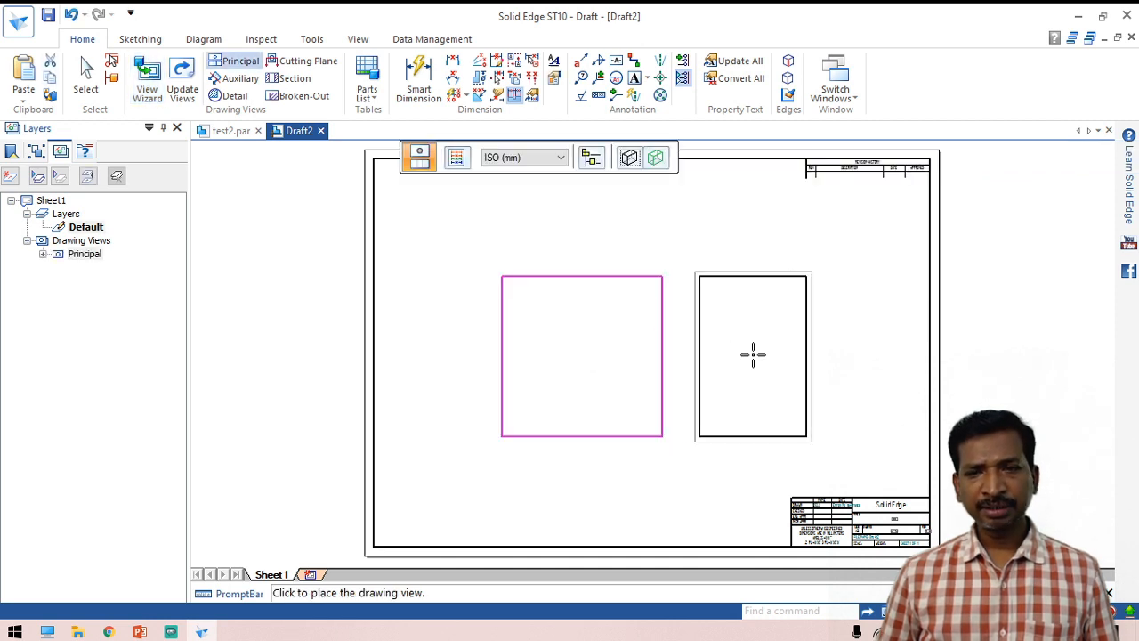
left_click(752, 355)
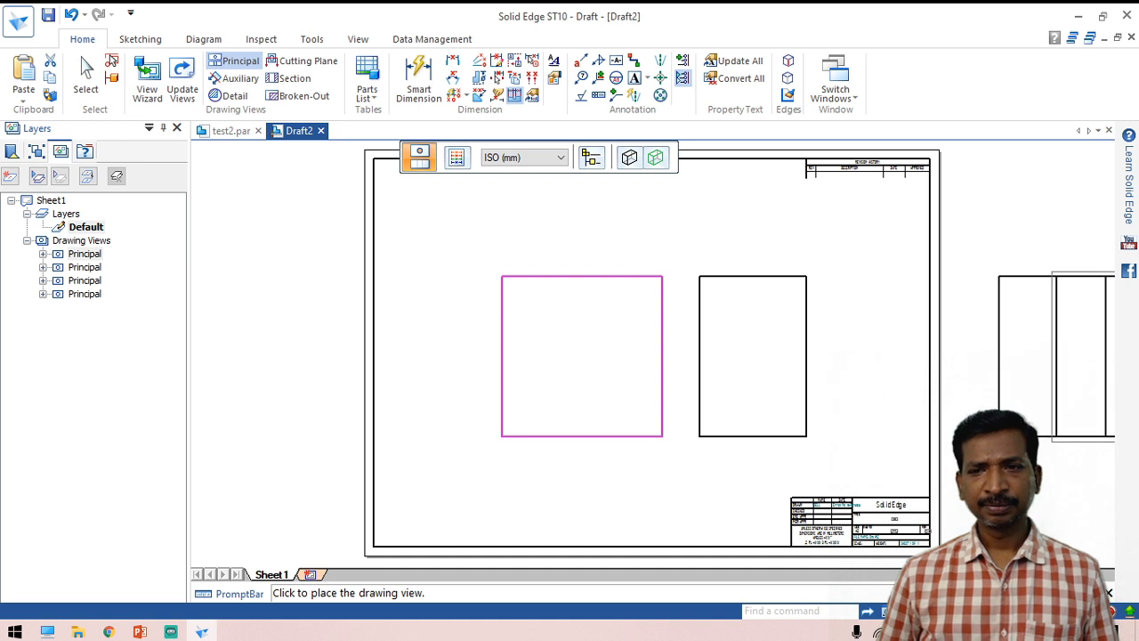
key("Escape")
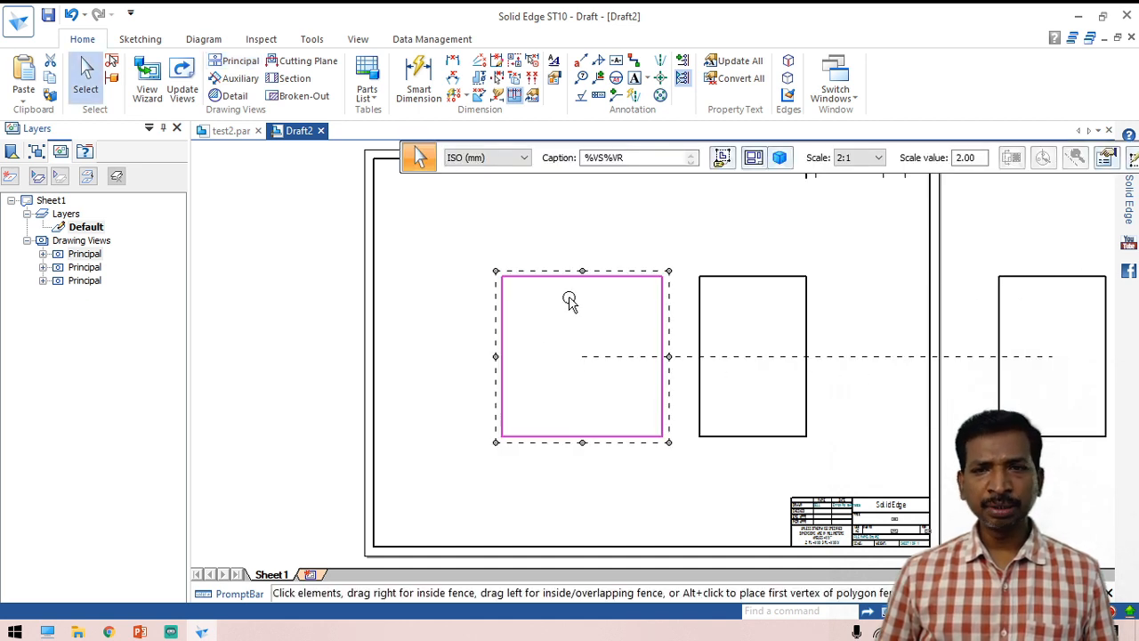
- Space the three drawing views out in a row so that all of them fit inside the sheet border
left_click_drag(579, 351, 499, 347)
left_click(732, 341)
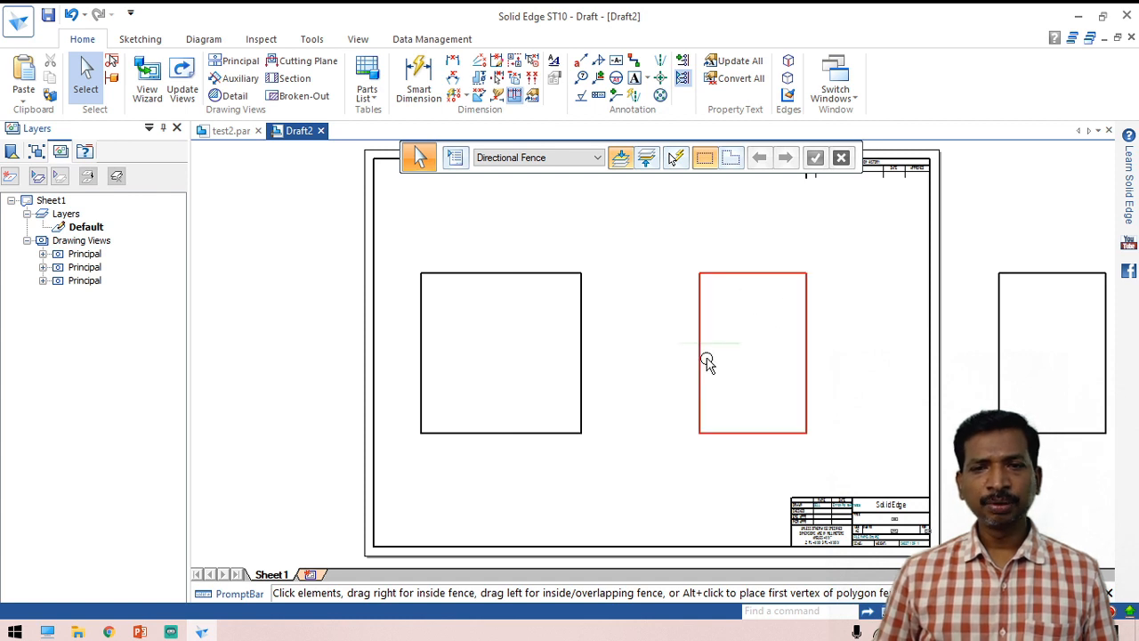
left_click(732, 355)
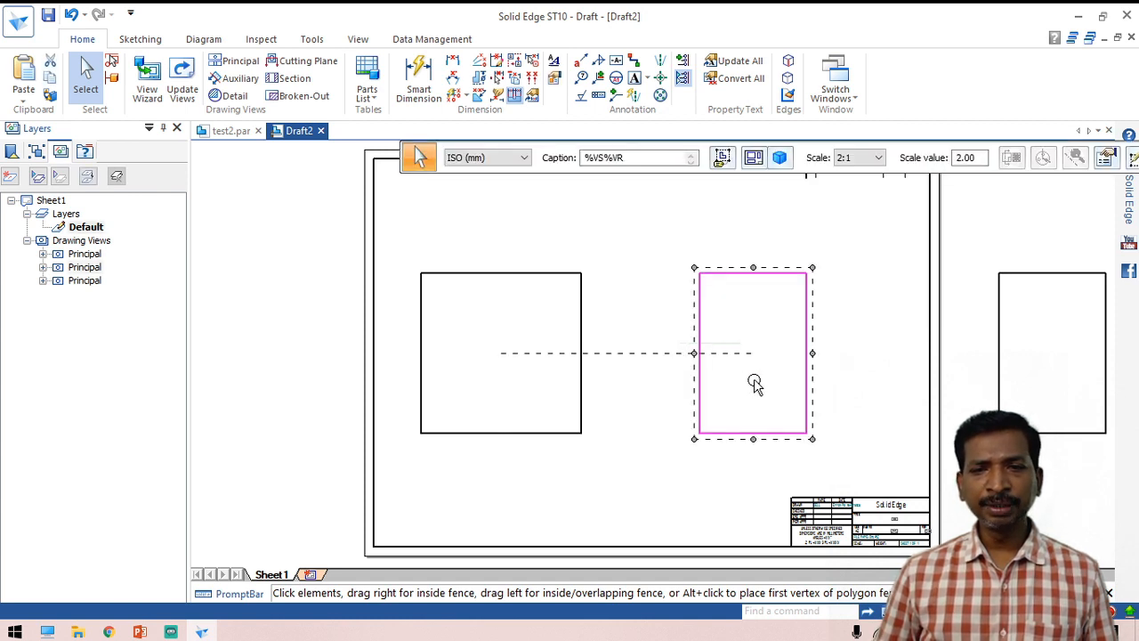
left_click_drag(755, 381, 681, 381)
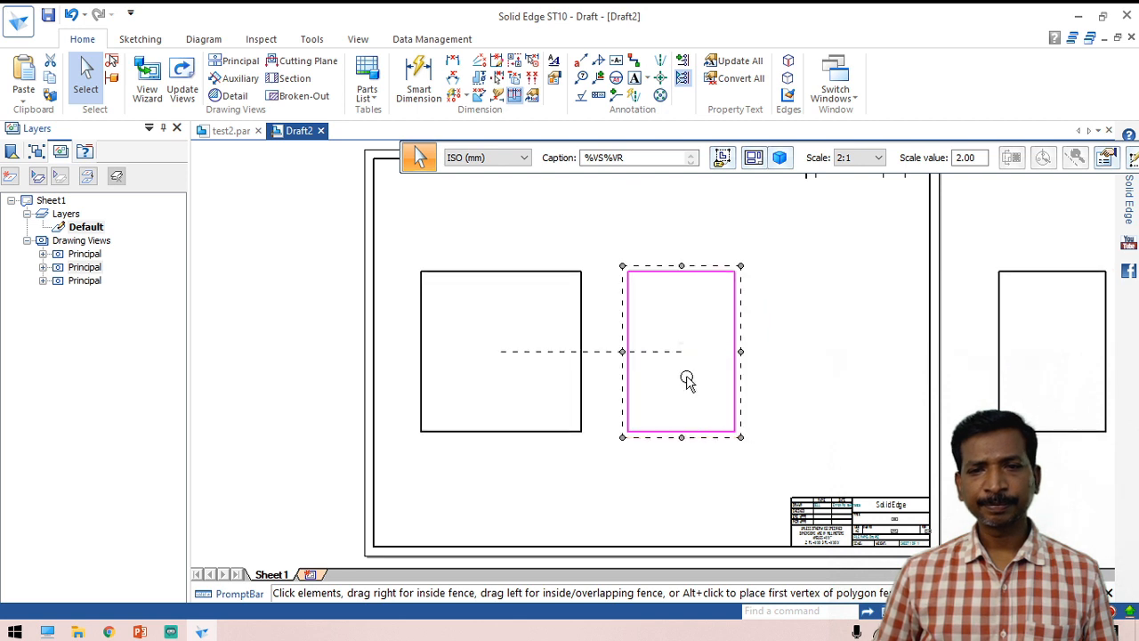
left_click(972, 362)
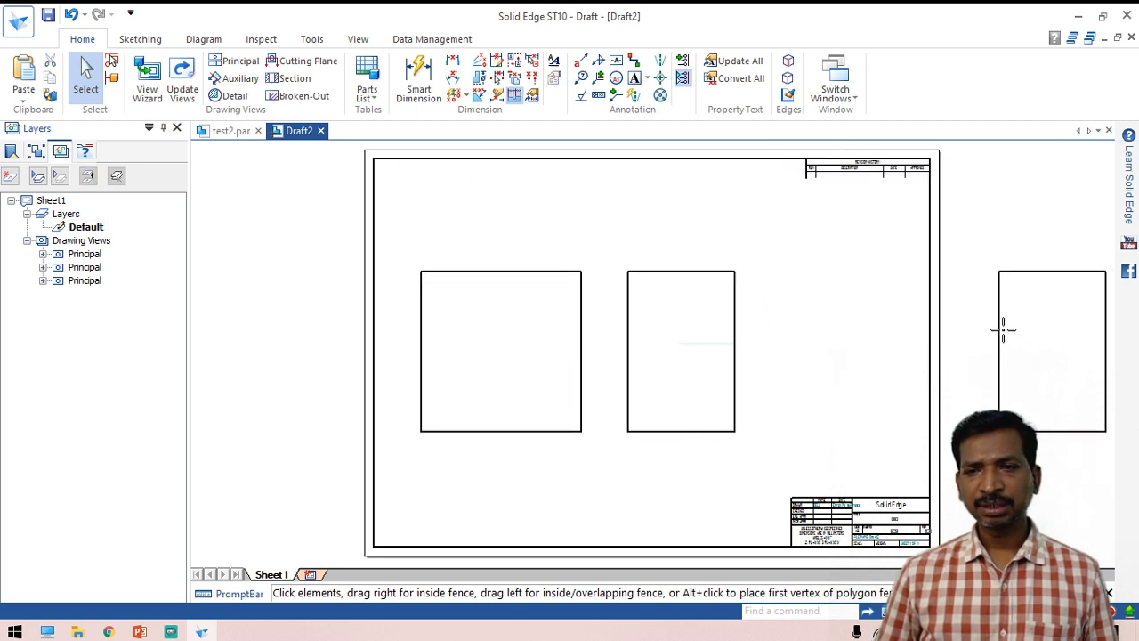
left_click(1001, 331)
left_click_drag(1001, 331, 807, 331)
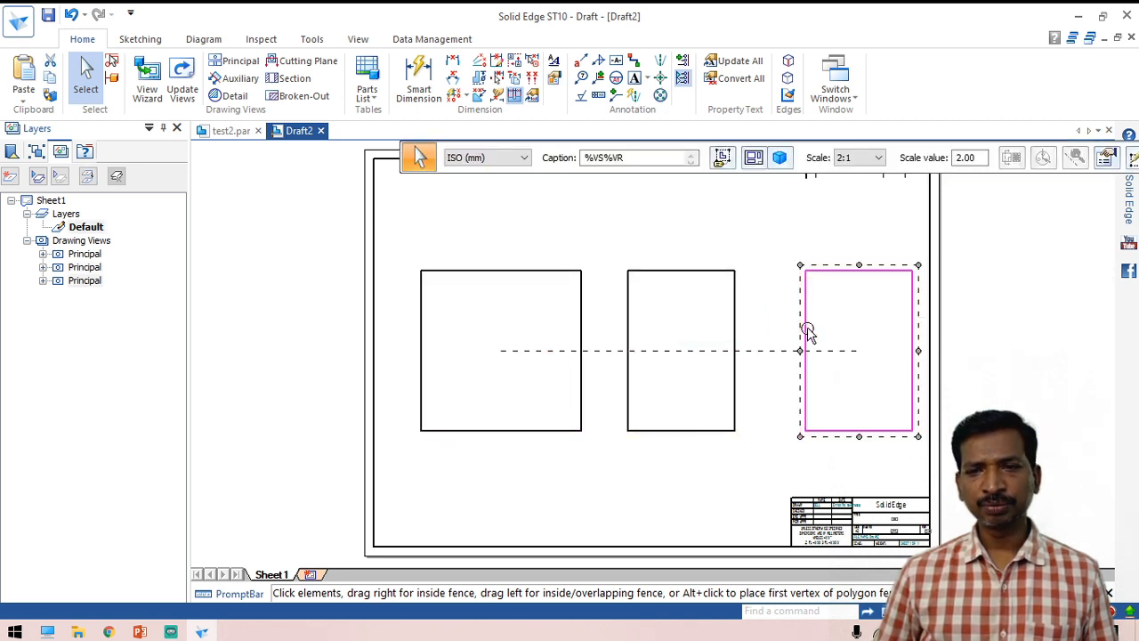
left_click(741, 488)
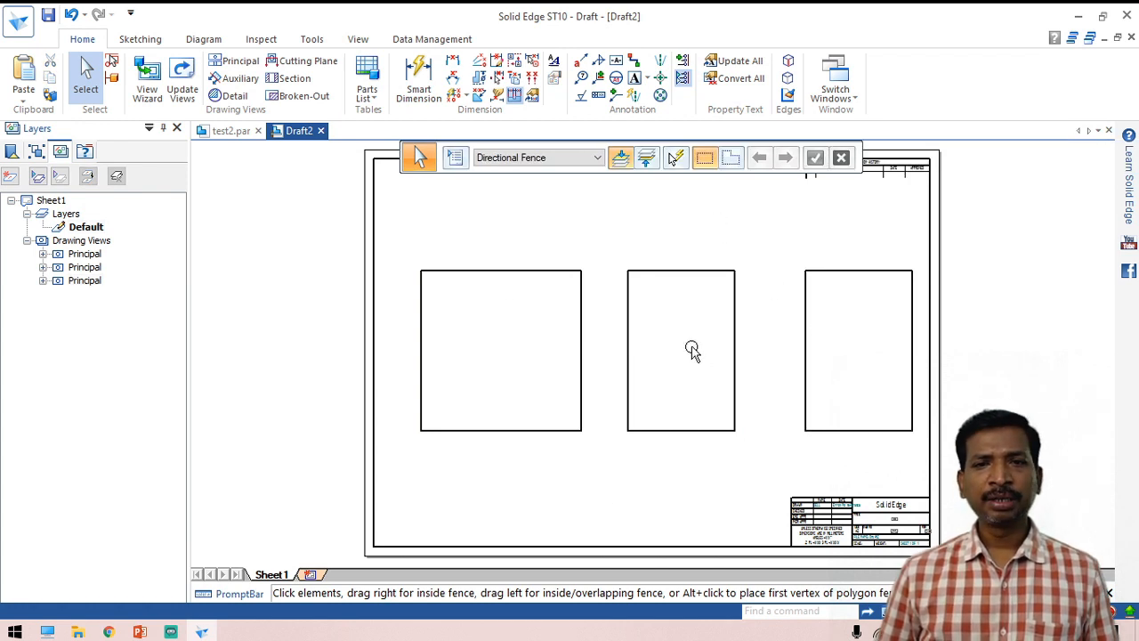
- Dimension the height of the leftmost drawing view along its left edge
left_click(418, 80)
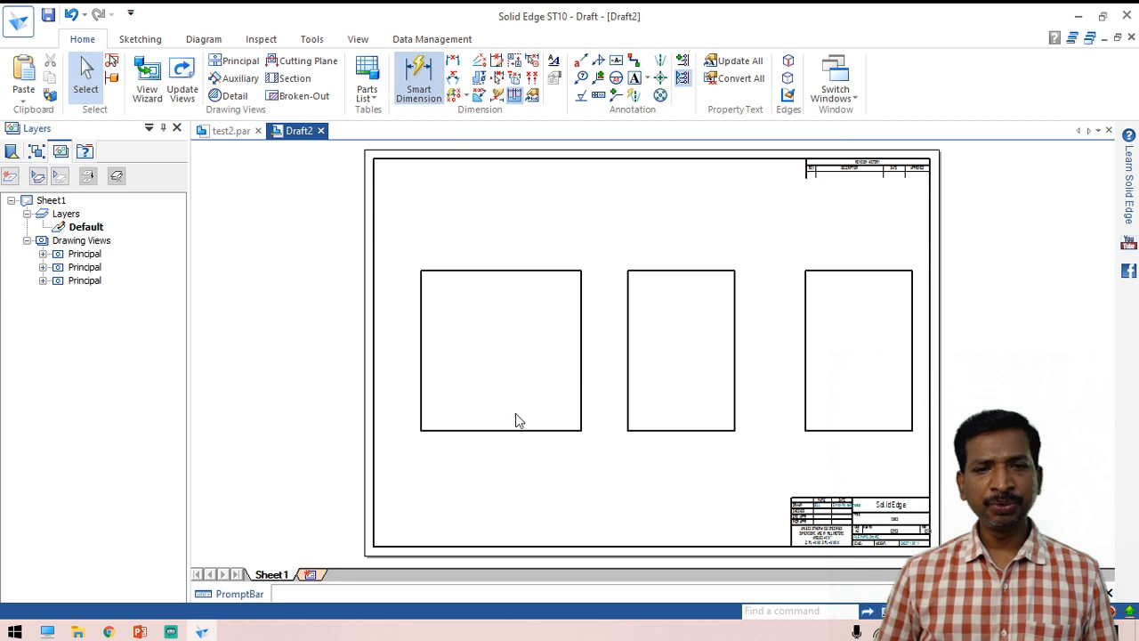
left_click(420, 359)
left_click(397, 355)
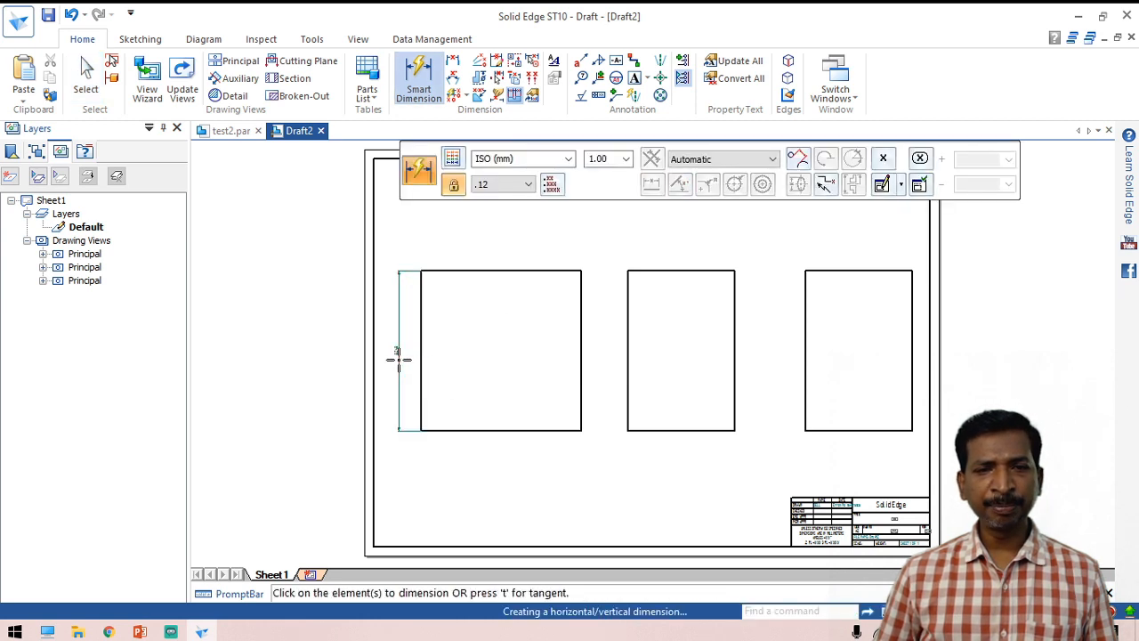
- Dimension the width of the leftmost drawing view both above its upper edge and below its lower edge
left_click(476, 272)
left_click(480, 247)
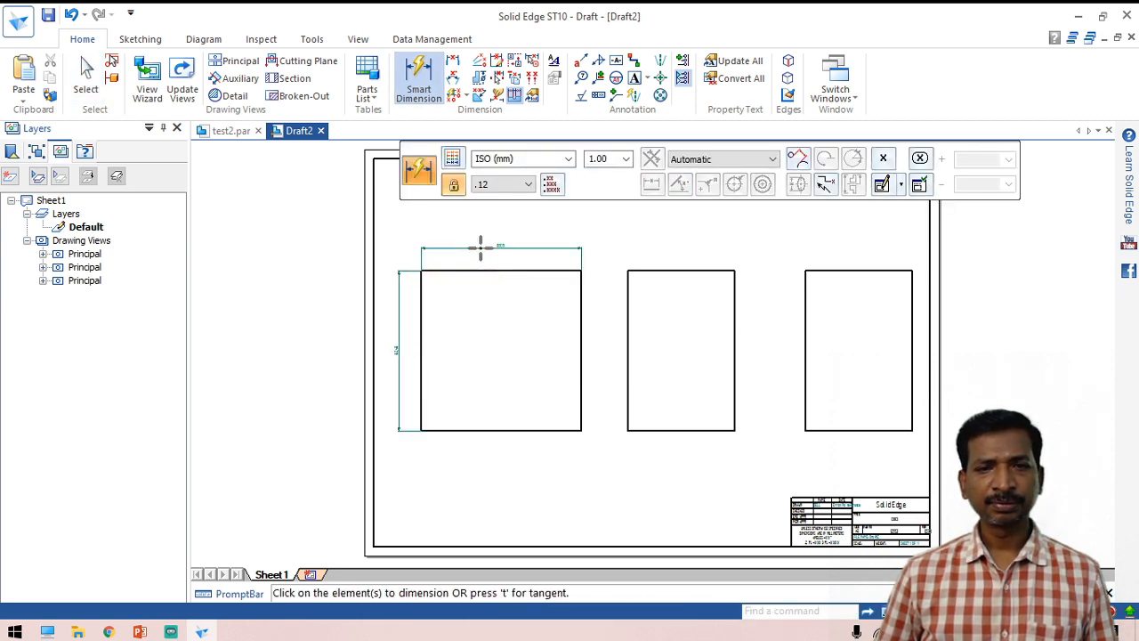
left_click(546, 429)
left_click(529, 479)
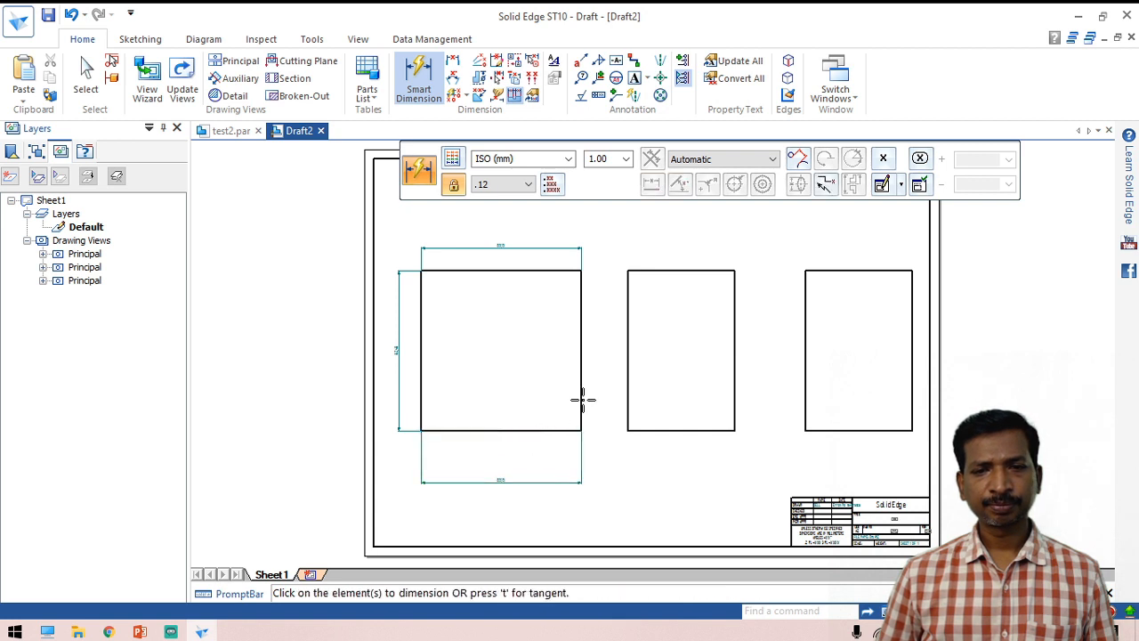
- Dimension the middle view's width below it and its height on its right side, plus the rightmost view's height on its left side
left_click(679, 430)
left_click(677, 466)
left_click(735, 347)
left_click(754, 345)
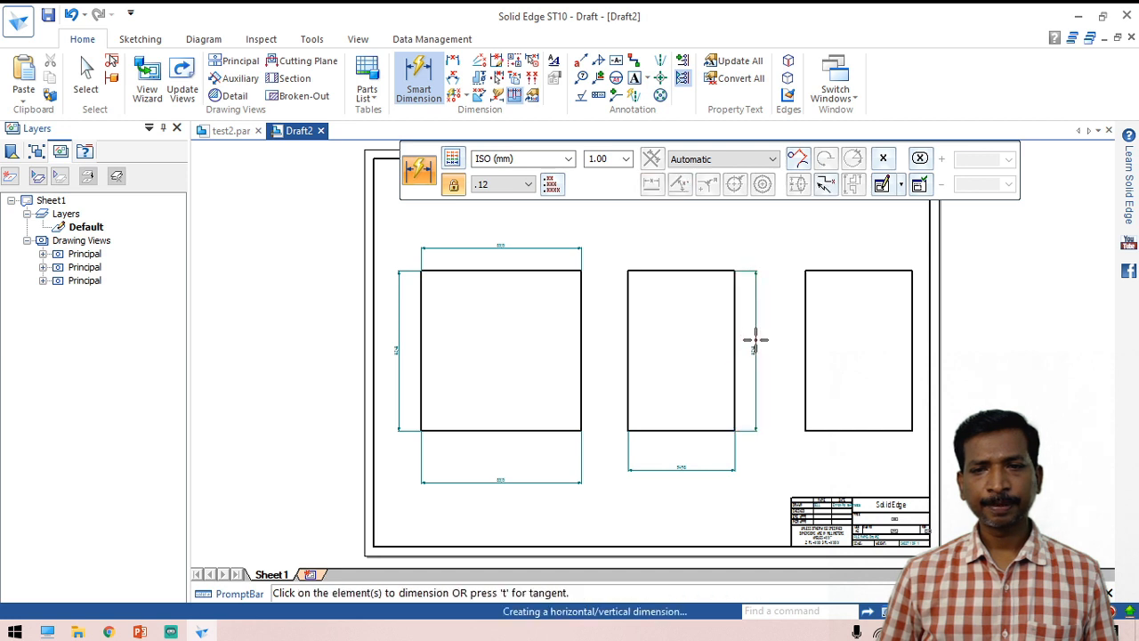
left_click(805, 345)
left_click(780, 345)
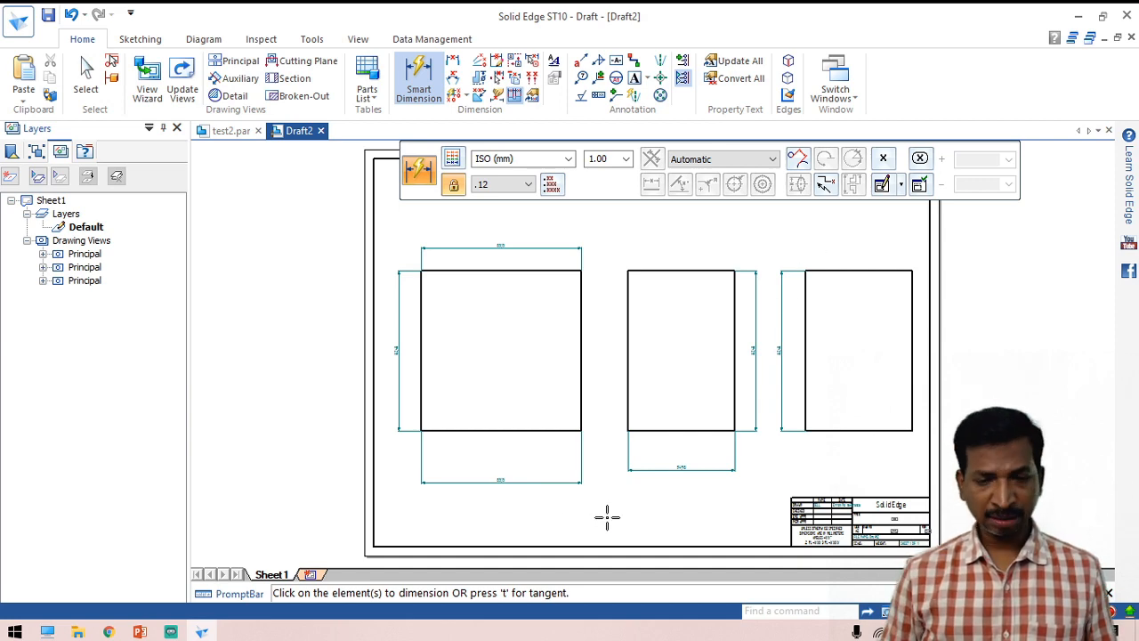
key("Escape")
key("ctrl+p")
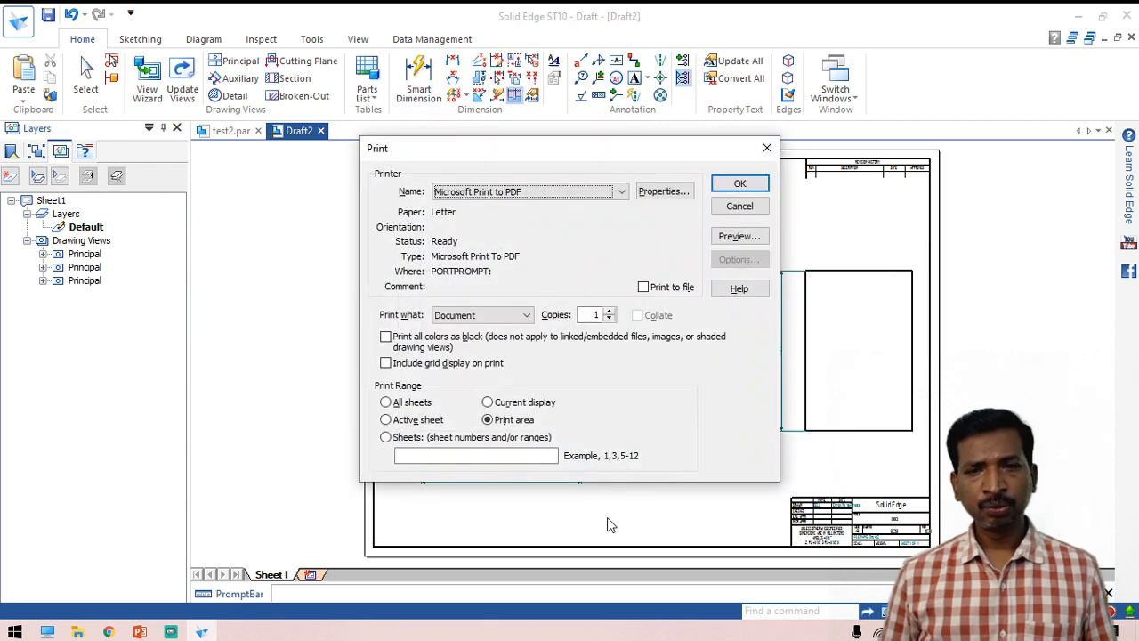
left_click(739, 183)
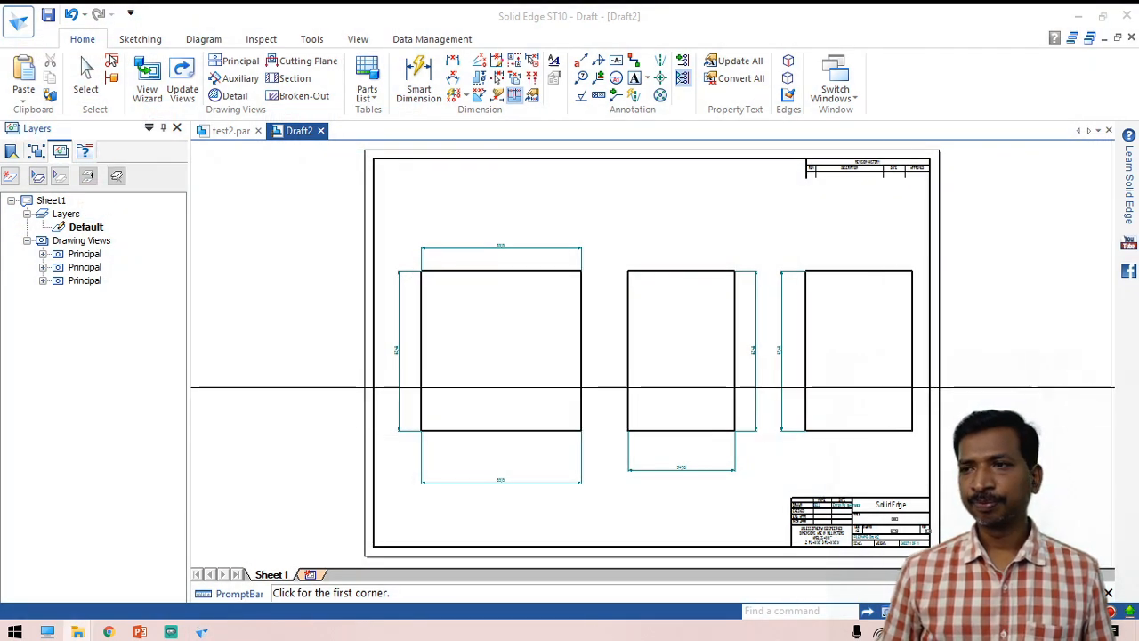
left_click(632, 225)
left_click(633, 228)
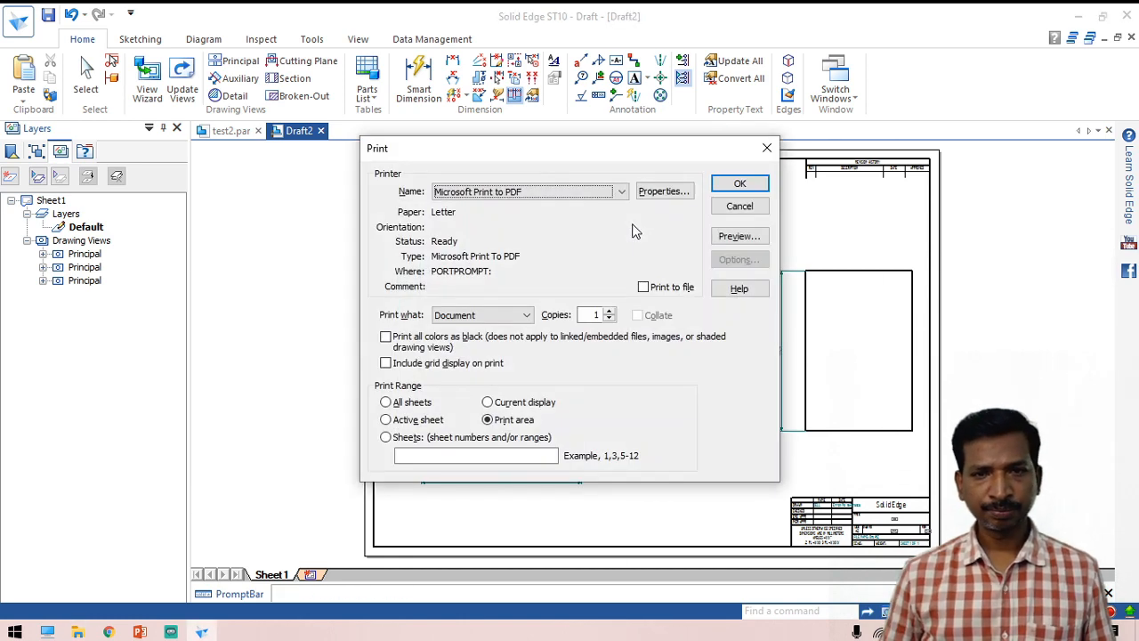
left_click(739, 184)
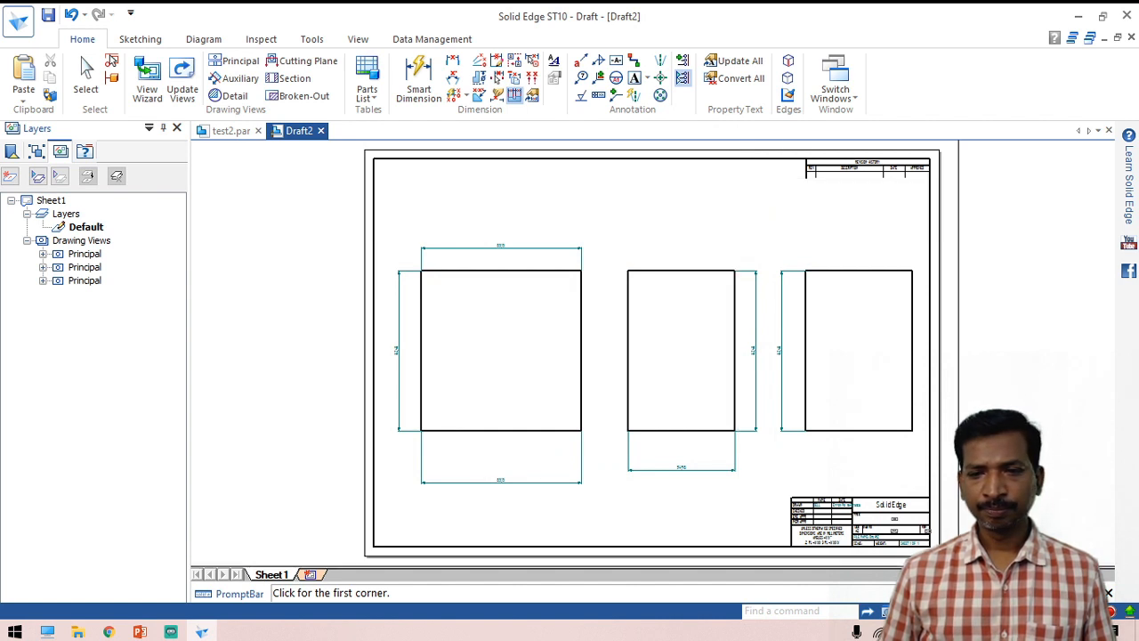
key("Escape")
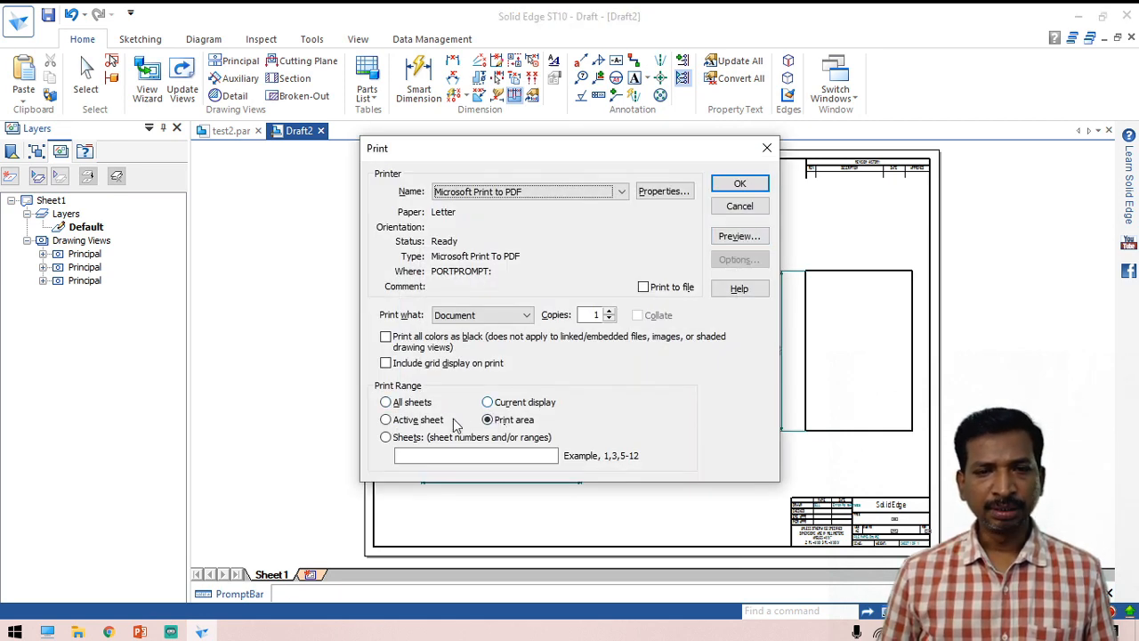
- Print the active sheet with Microsoft Print to PDF, saving the output as test2 in the Day20 Cad Tools folder
left_click(386, 420)
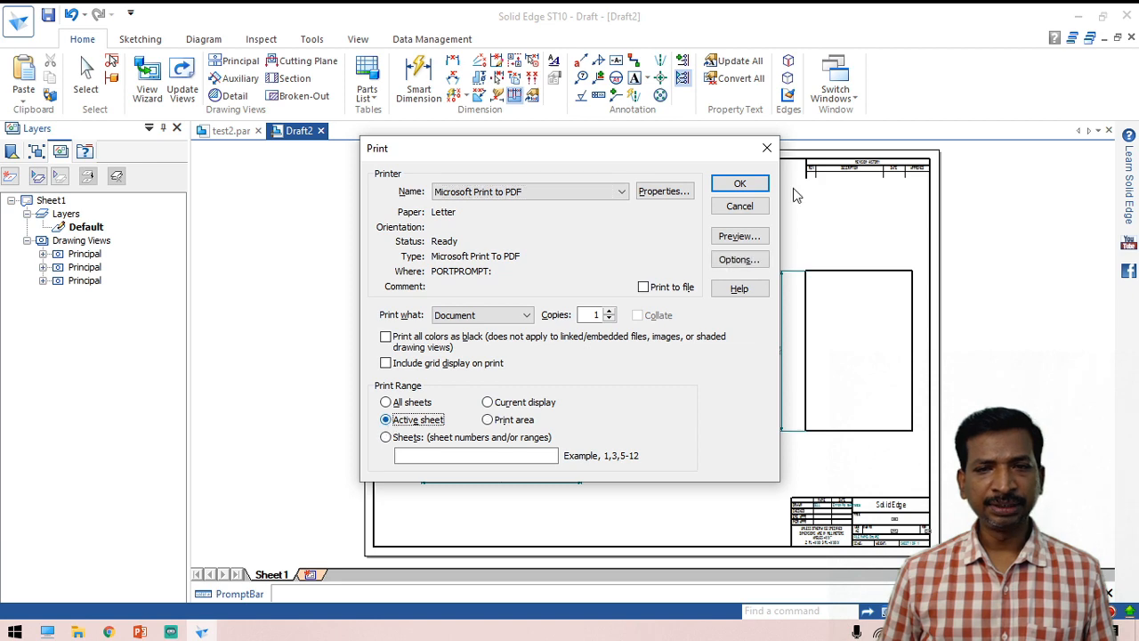
left_click(737, 185)
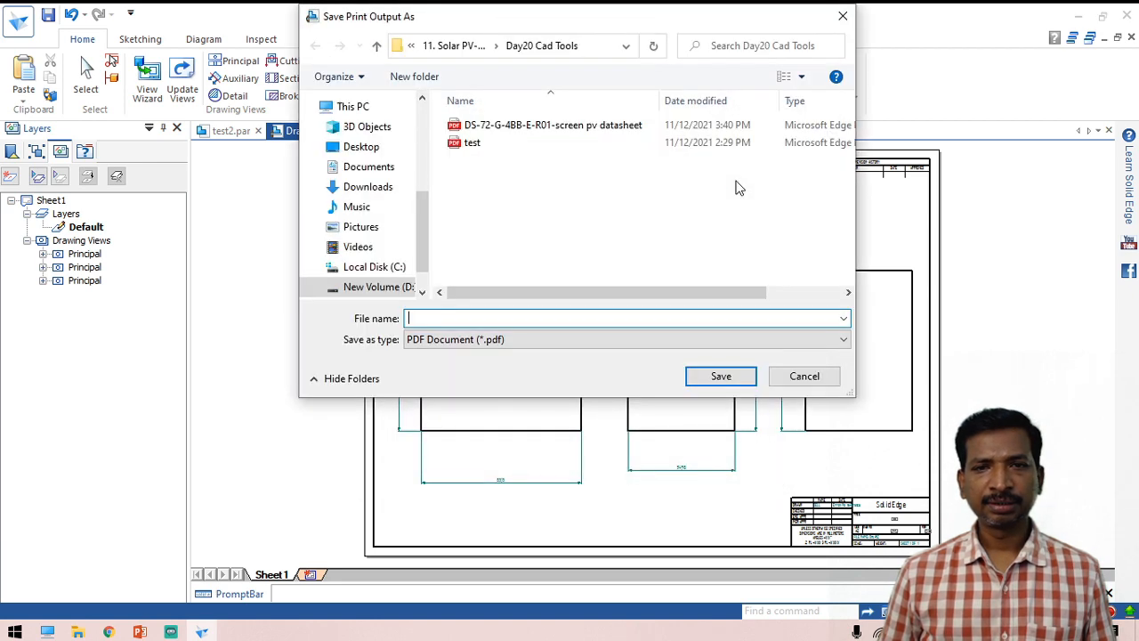
type("test2")
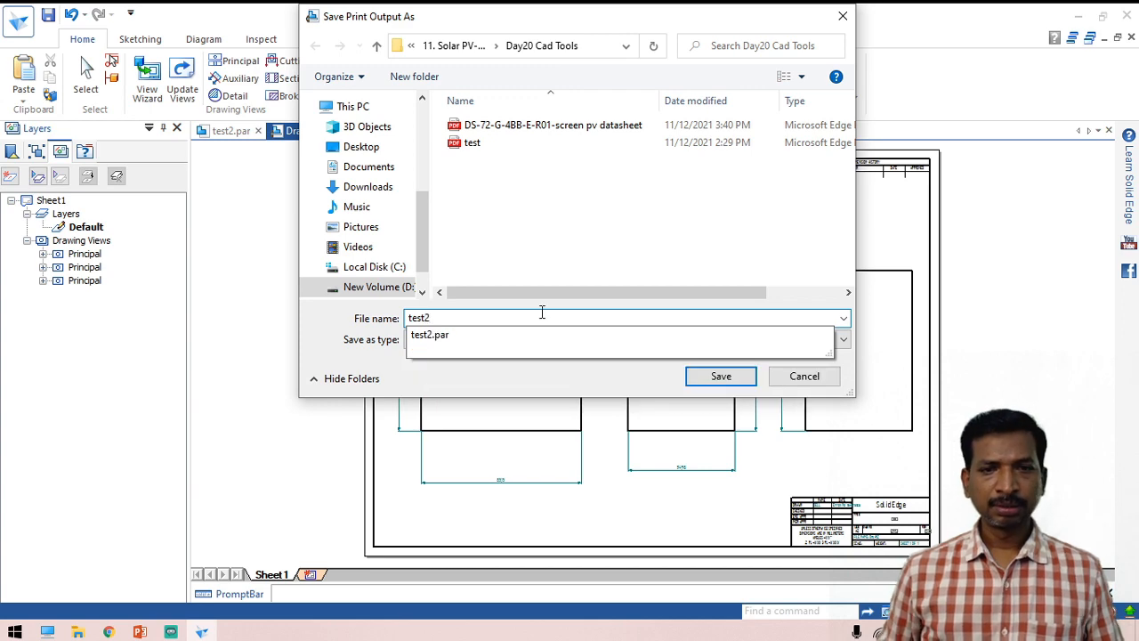
key("Return")
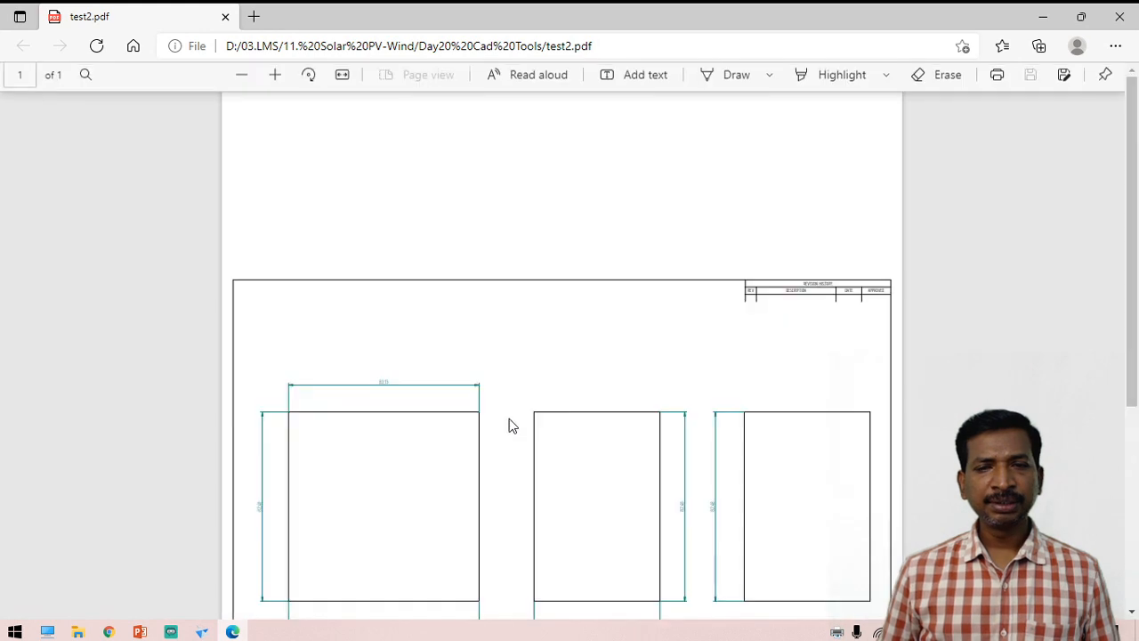
- Review the dimensioned views and title block in test2.pdf in the browser
scroll(539, 382, "down", 4)
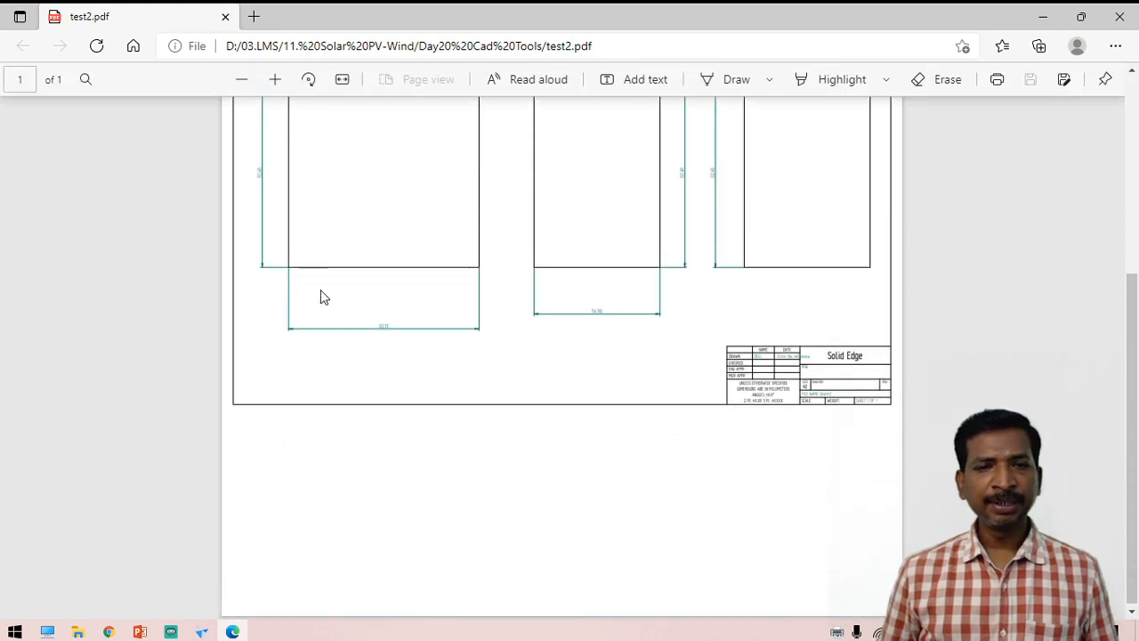
scroll(603, 354, "up", 3)
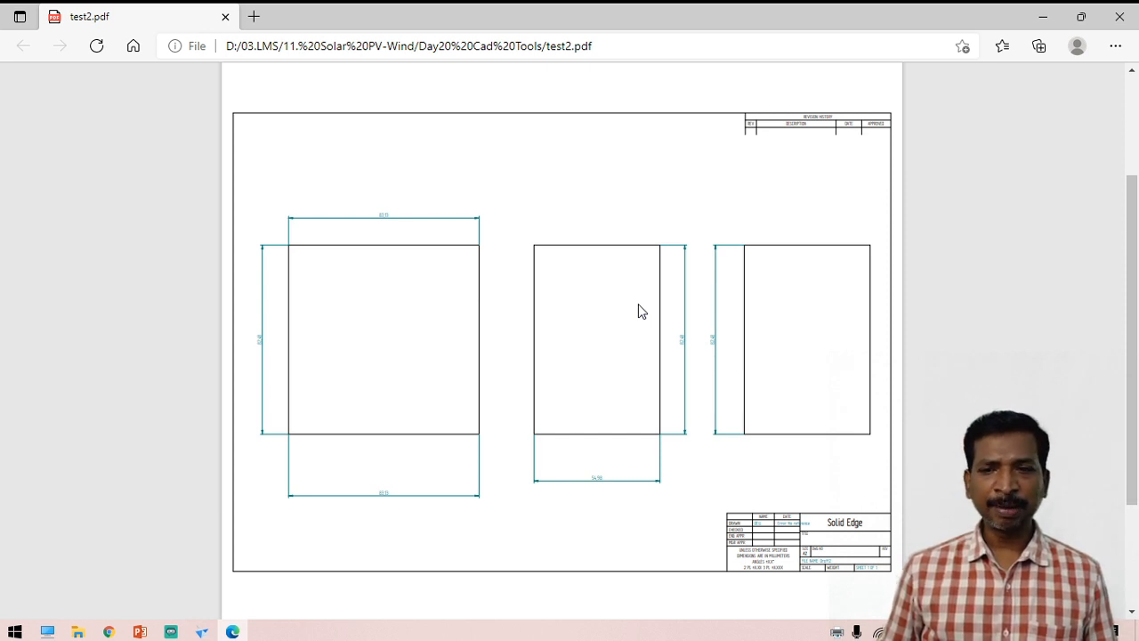
key("alt+Tab")
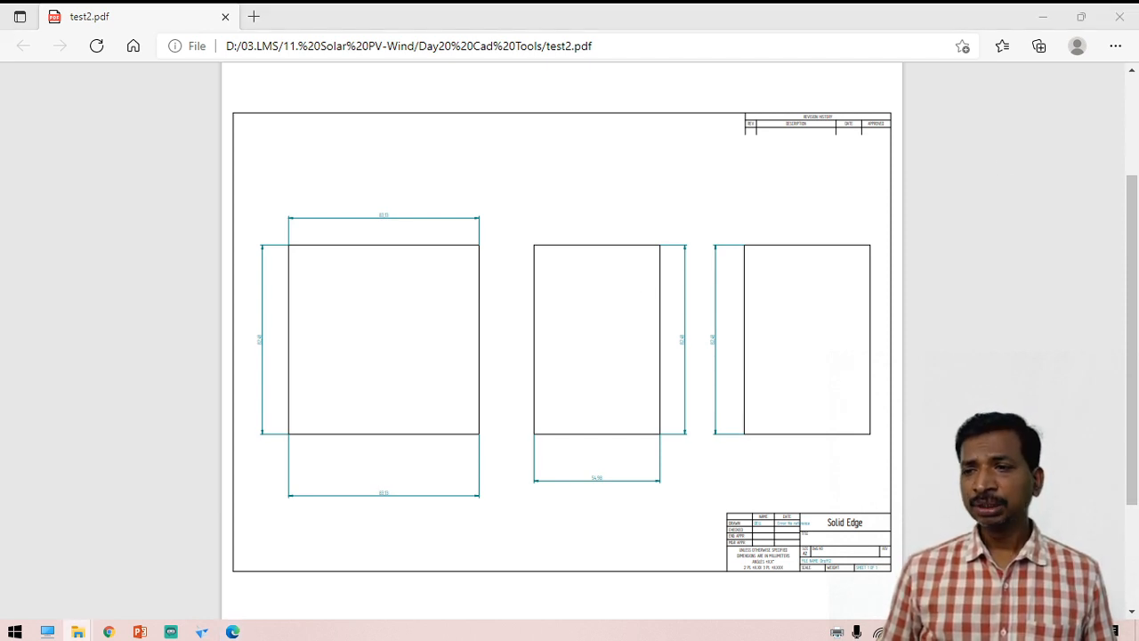